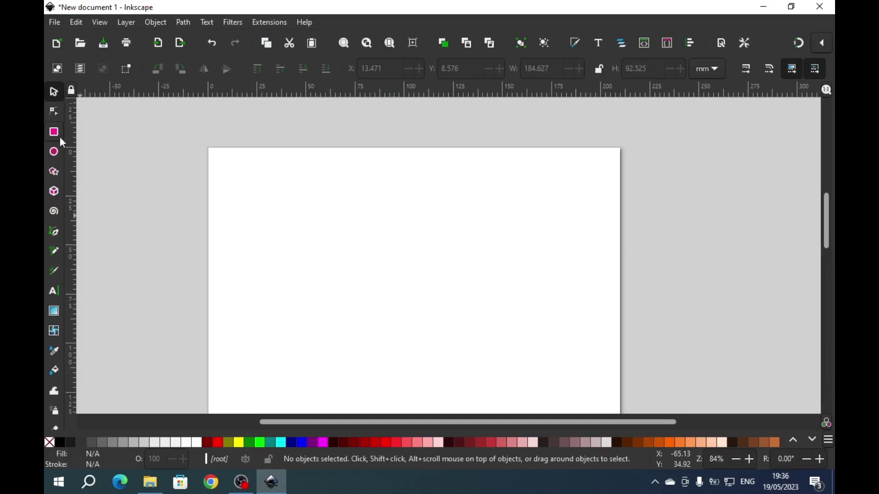
Draw a rounded red rectangle about 144 by 48 mm and a circle about 18 mm across above its left end
{"action": "left_click", "coordinate": [56, 133]}
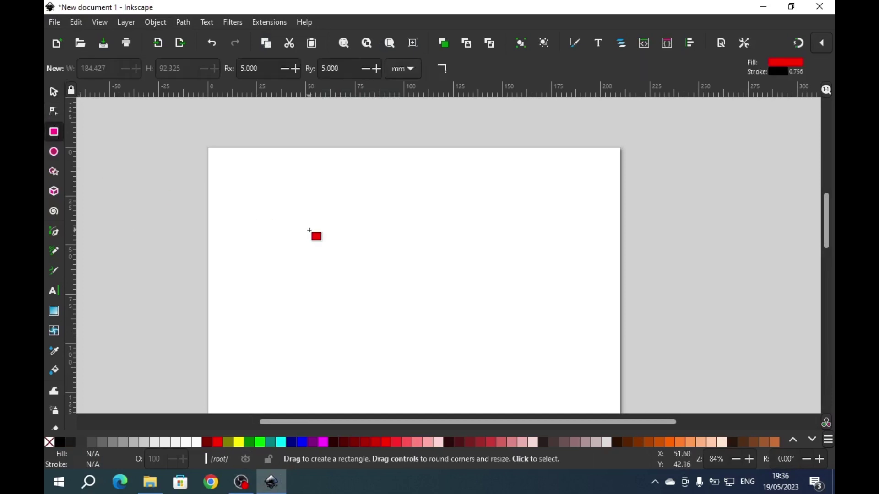
{"action": "left_click_drag", "start_coordinate": [275, 221], "coordinate": [559, 315]}
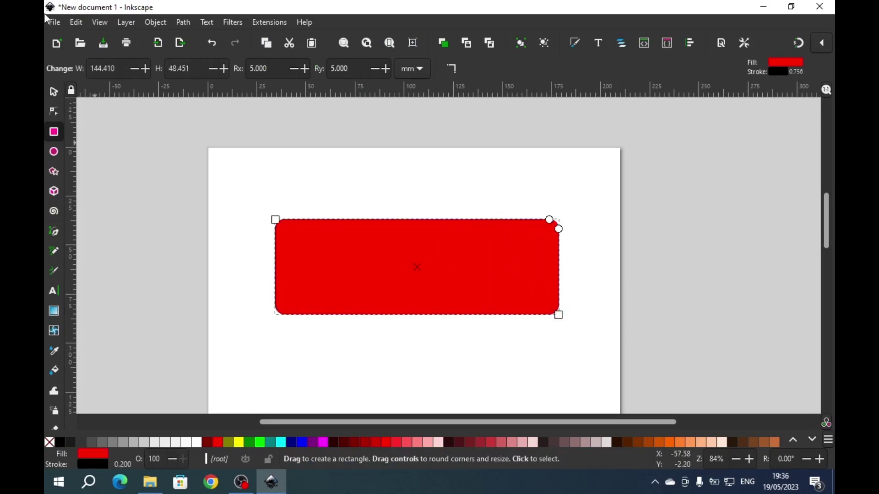
{"action": "left_click", "coordinate": [58, 157]}
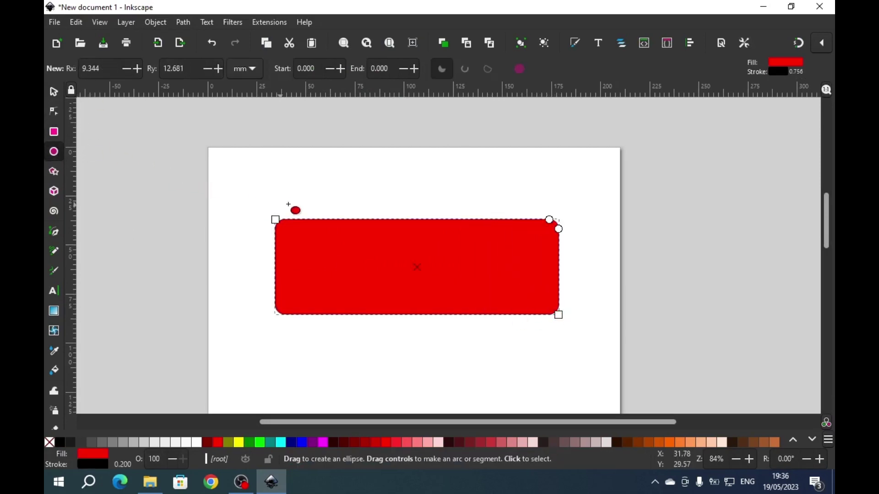
{"action": "left_click_drag", "start_coordinate": [286, 169], "coordinate": [319, 205]}
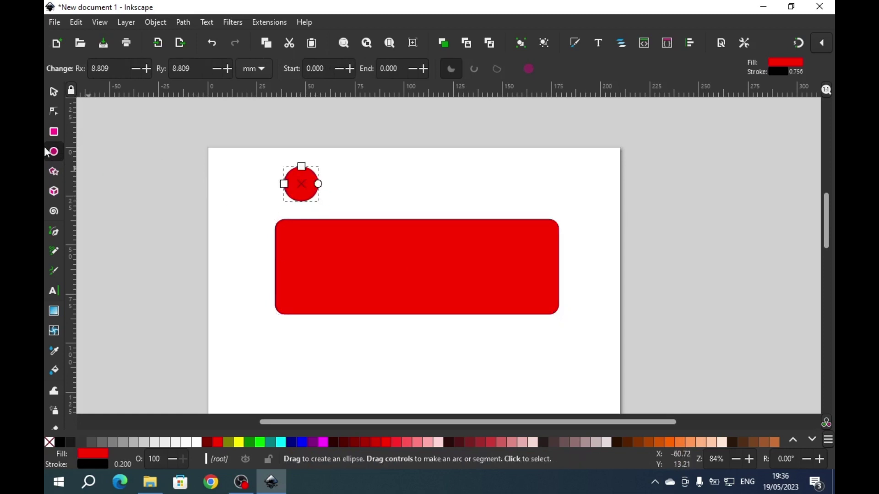
Duplicate the circle to make six in total and move one copy above the rectangle's right end
{"action": "left_click", "coordinate": [54, 96]}
{"action": "key", "text": "ctrl"}
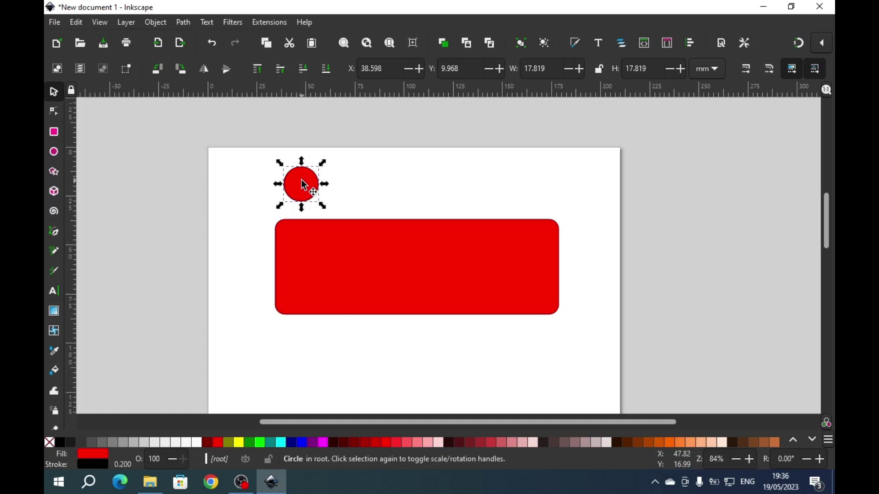
{"action": "left_click_drag", "start_coordinate": [304, 180], "coordinate": [534, 177]}
Center the six circles on one horizontal axis with equal horizontal gaps, and nudge the row slightly lower above the rectangle
{"action": "left_click_drag", "start_coordinate": [263, 153], "coordinate": [562, 214]}
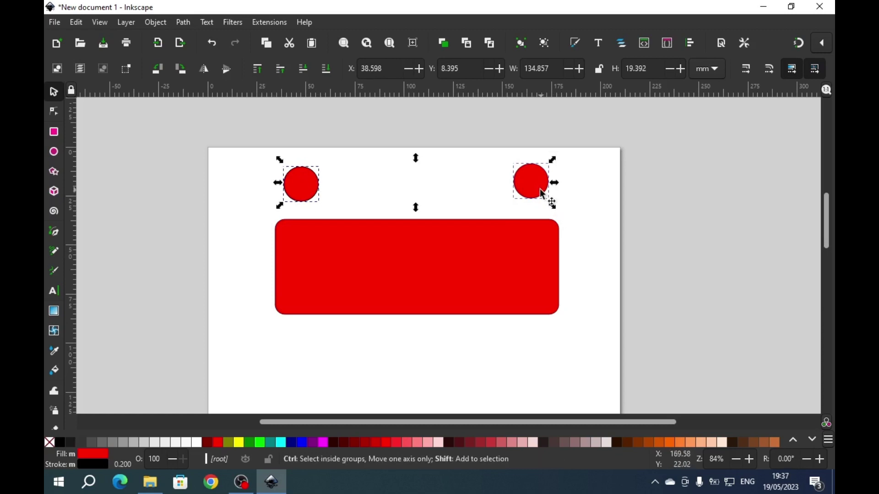
{"action": "key", "text": "ctrl+shift+a"}
{"action": "left_click", "coordinate": [724, 234]}
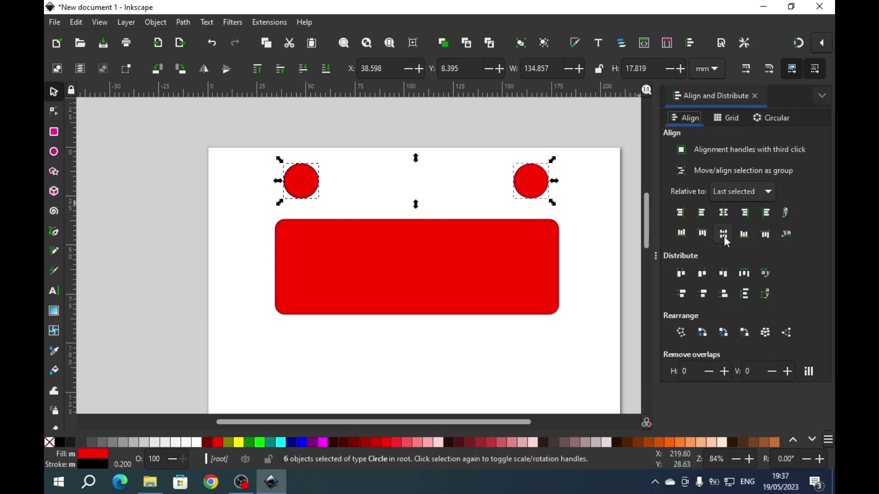
{"action": "left_click", "coordinate": [745, 274]}
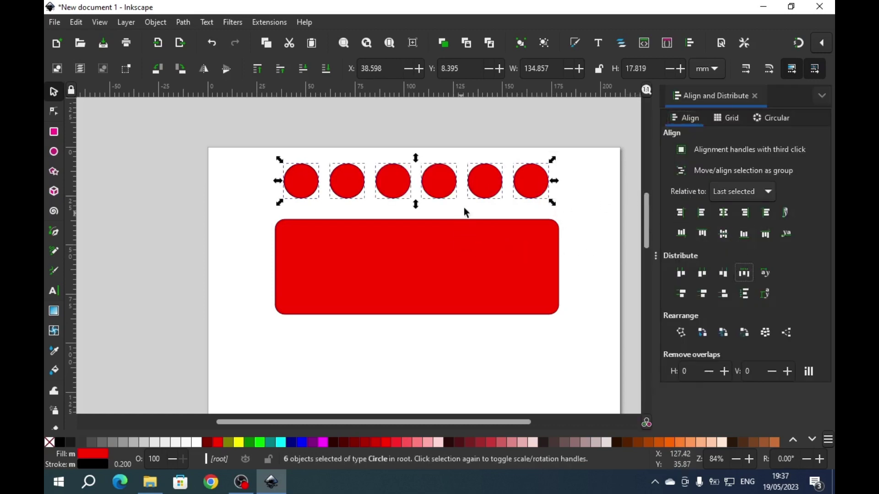
{"action": "left_click_drag", "start_coordinate": [484, 190], "coordinate": [488, 198]}
Combine the rectangle and the six circles into one path and shift it slightly
{"action": "left_click_drag", "start_coordinate": [246, 160], "coordinate": [589, 336]}
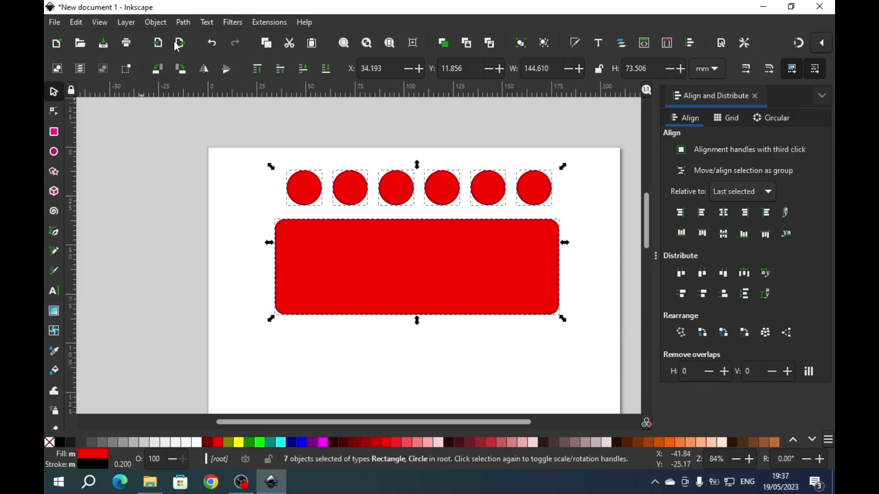
{"action": "left_click", "coordinate": [181, 24]}
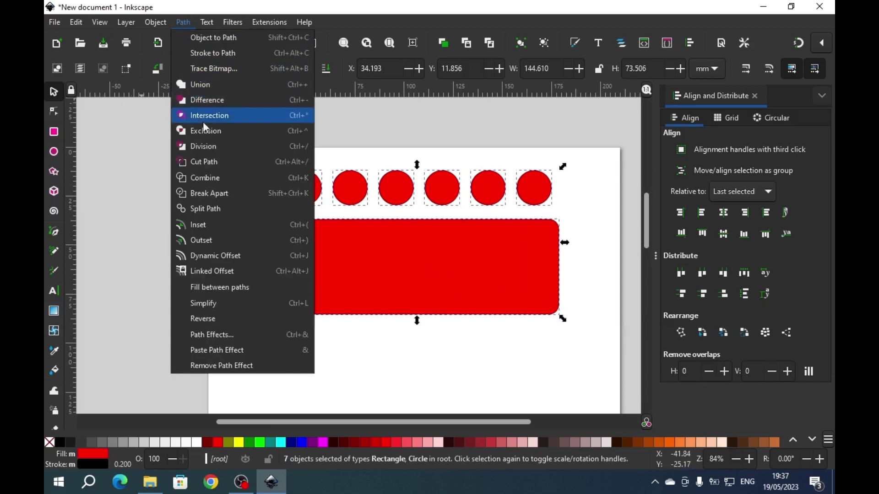
{"action": "left_click", "coordinate": [264, 179]}
{"action": "left_click", "coordinate": [400, 149]}
{"action": "left_click_drag", "start_coordinate": [408, 227], "coordinate": [434, 183]}
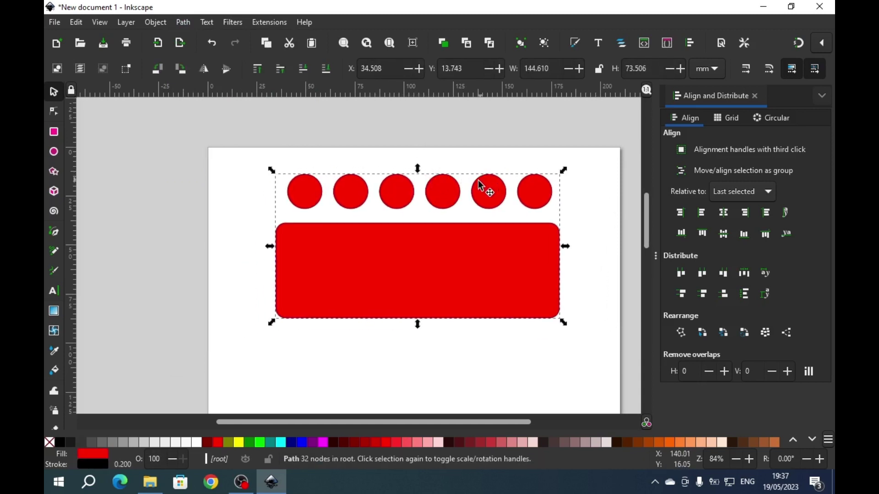
Duplicate the combined path and place the copy directly below the original
{"action": "scroll", "coordinate": [481, 186], "scroll_direction": "down", "scroll_amount": 1, "text": "ctrl"}
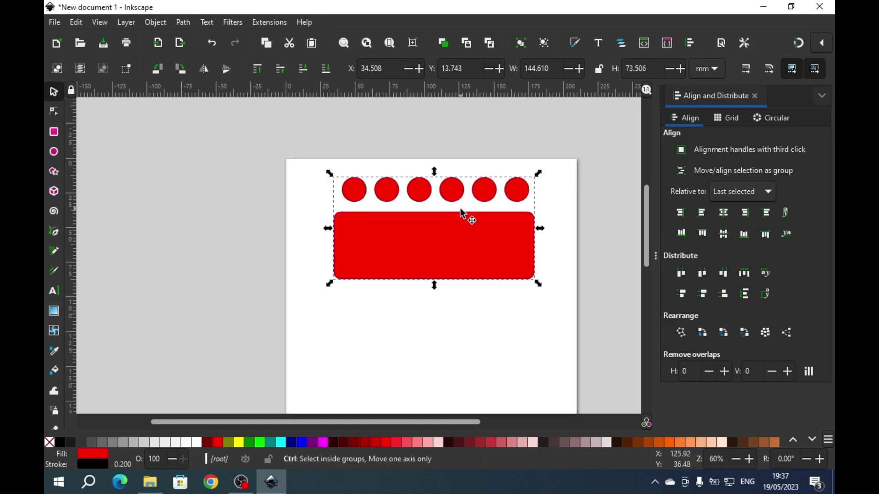
{"action": "key", "text": "ctrl+d"}
{"action": "left_click_drag", "start_coordinate": [449, 193], "coordinate": [447, 310]}
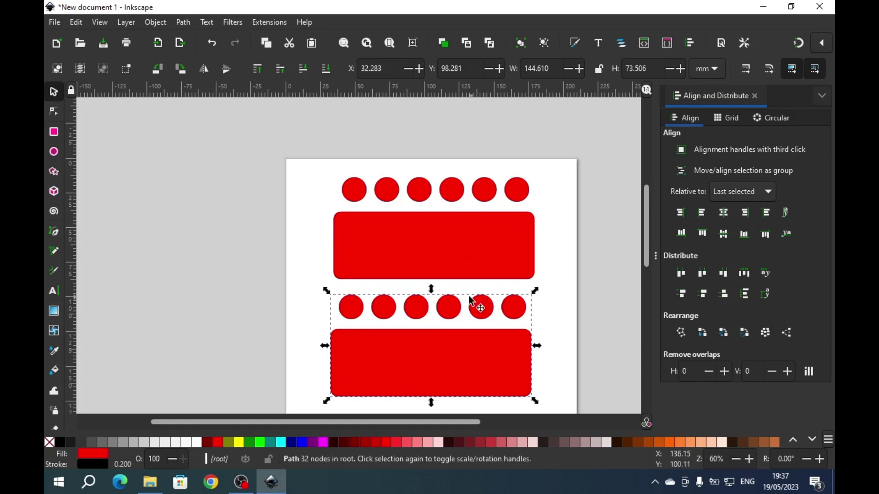
Break the lower copy apart into separate paths and fill its six circles with green
{"action": "left_click", "coordinate": [183, 22]}
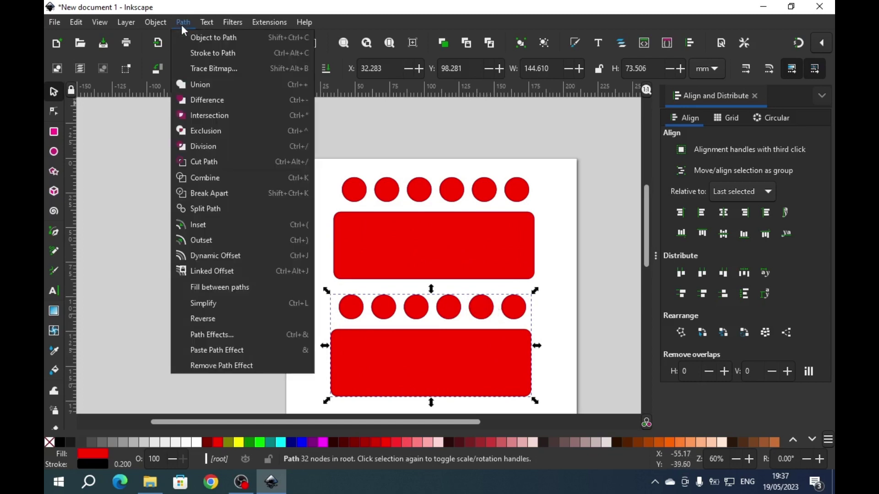
{"action": "left_click", "coordinate": [232, 191]}
{"action": "left_click", "coordinate": [549, 327]}
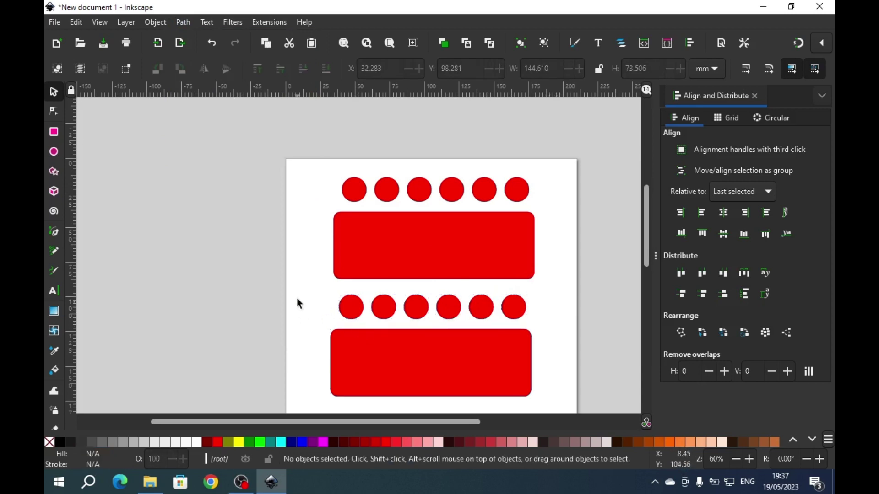
{"action": "left_click_drag", "start_coordinate": [321, 286], "coordinate": [543, 328]}
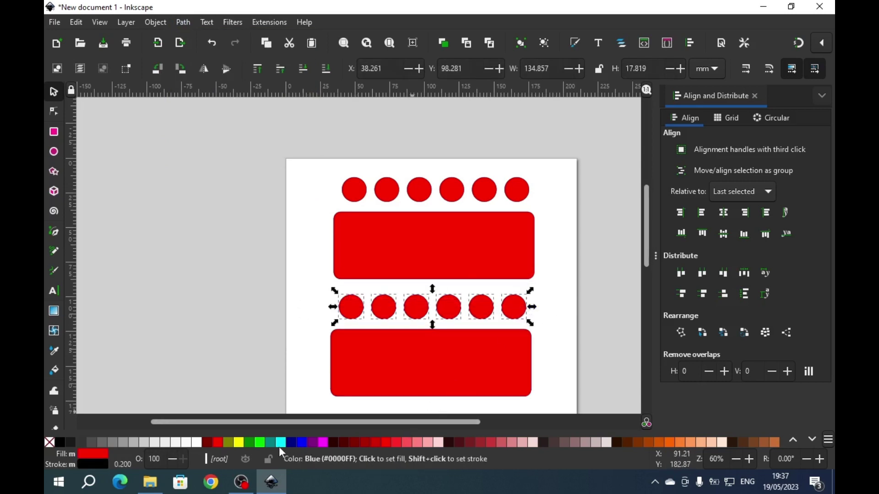
{"action": "left_click", "coordinate": [260, 443]}
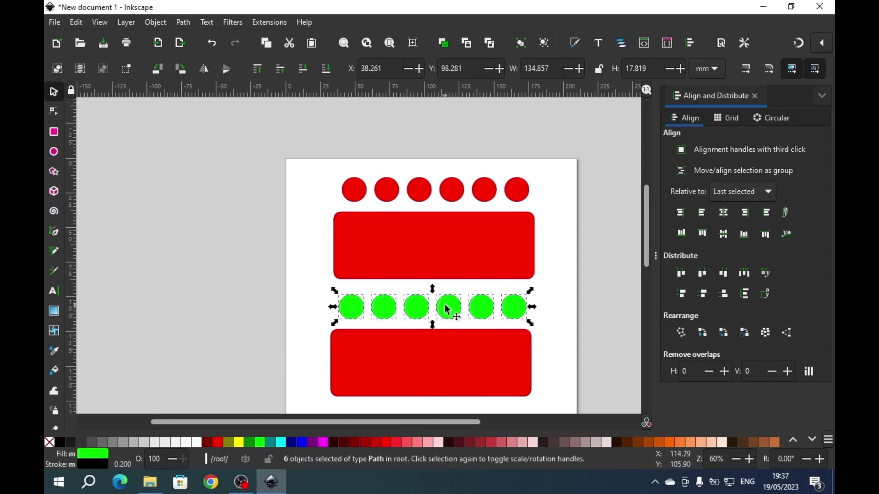
Move the green circles onto the lower rectangle and center all seven shapes on one horizontal axis
{"action": "left_click_drag", "start_coordinate": [448, 308], "coordinate": [447, 366]}
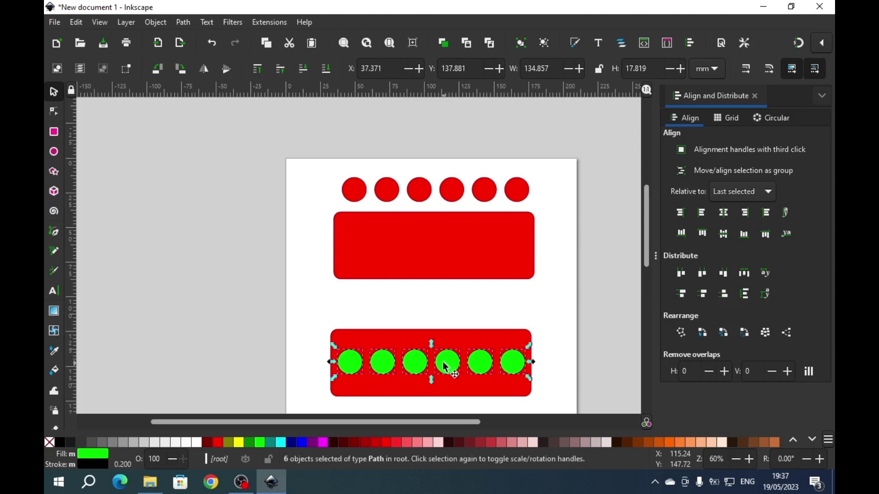
{"action": "left_click_drag", "start_coordinate": [308, 312], "coordinate": [561, 399]}
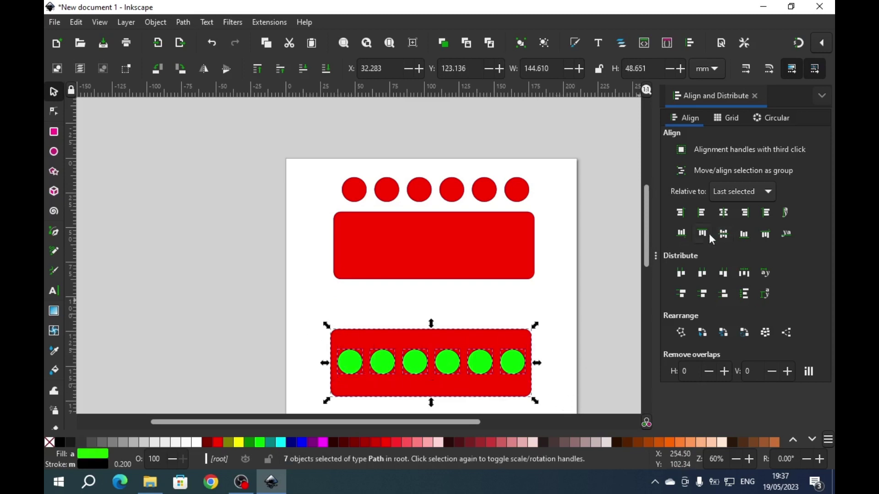
{"action": "left_click", "coordinate": [724, 234]}
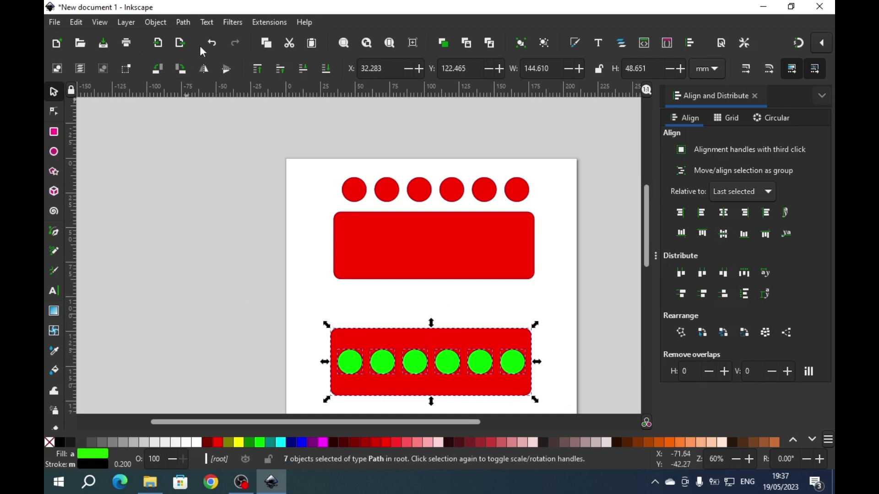
Combine the green circles with the lower rectangle into one path and move it slightly to inspect the result
{"action": "left_click", "coordinate": [184, 23]}
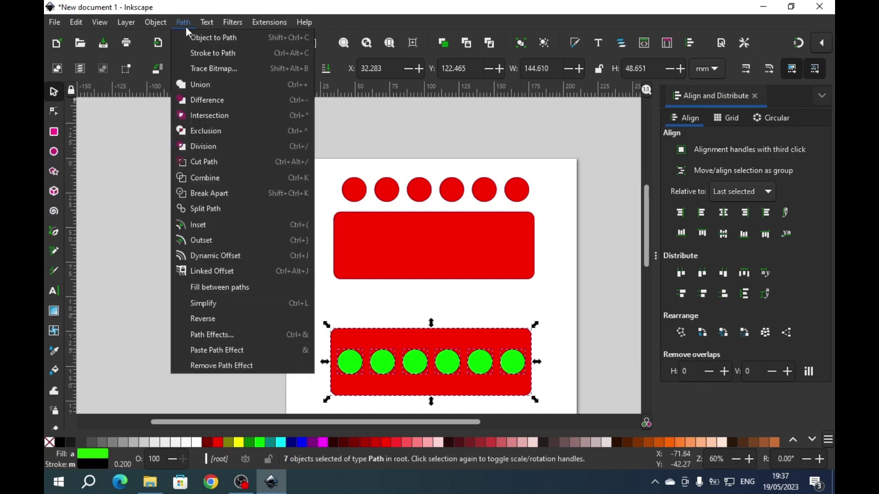
{"action": "left_click", "coordinate": [216, 177]}
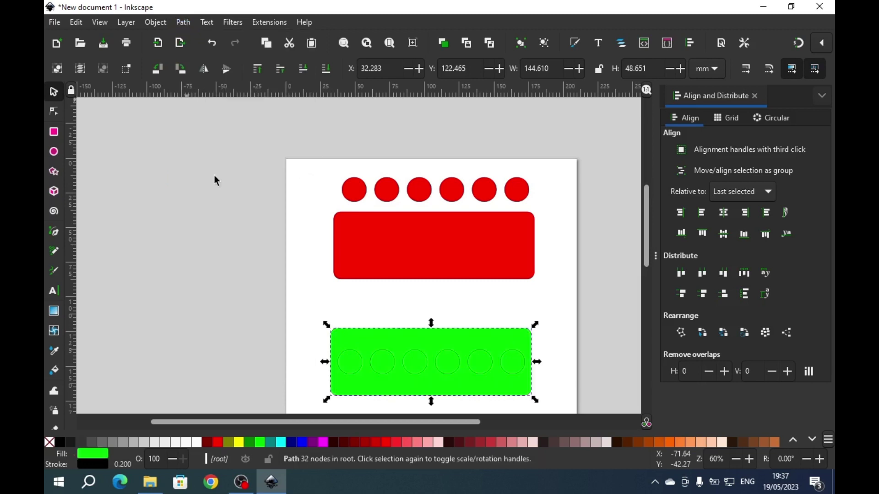
{"action": "left_click", "coordinate": [472, 307]}
{"action": "left_click_drag", "start_coordinate": [478, 364], "coordinate": [486, 348]}
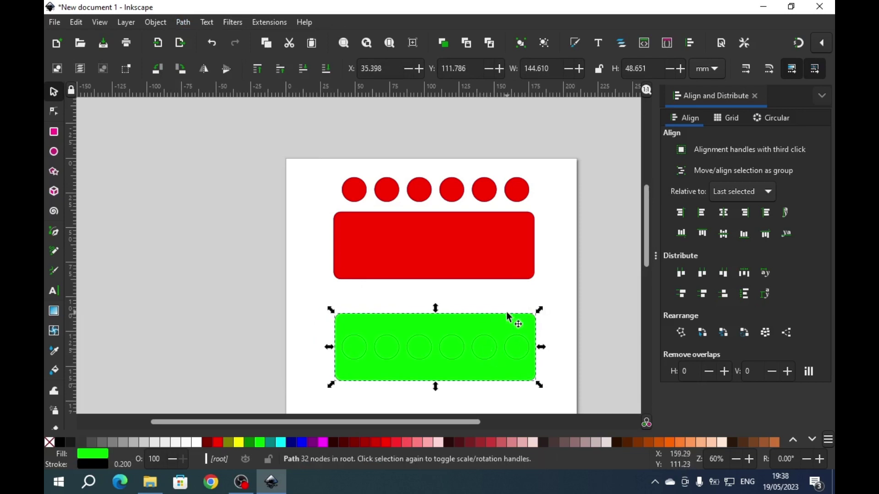
{"action": "scroll", "coordinate": [468, 348], "scroll_direction": "up", "scroll_amount": 2}
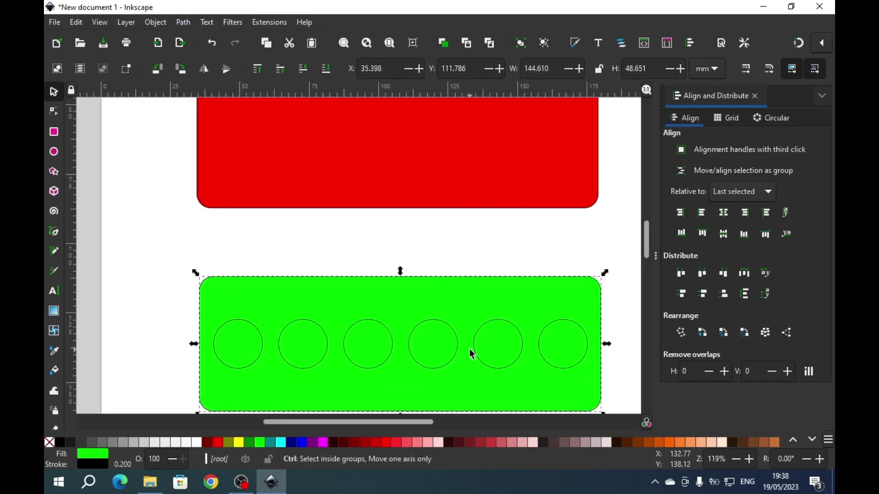
{"action": "scroll", "coordinate": [469, 349], "scroll_direction": "down", "scroll_amount": 2}
{"action": "left_click_drag", "start_coordinate": [478, 348], "coordinate": [473, 342]}
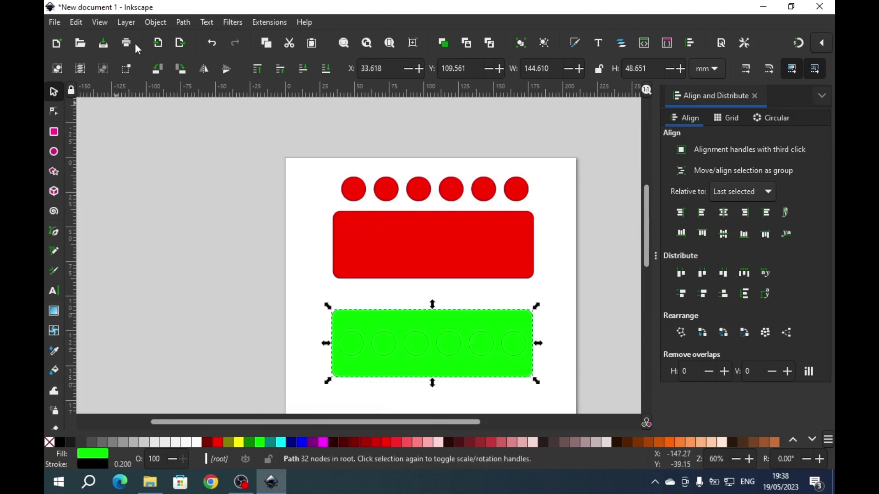
Undo the moves and the combining of the lower rectangle and circles
{"action": "left_click", "coordinate": [211, 45]}
{"action": "left_click", "coordinate": [213, 44]}
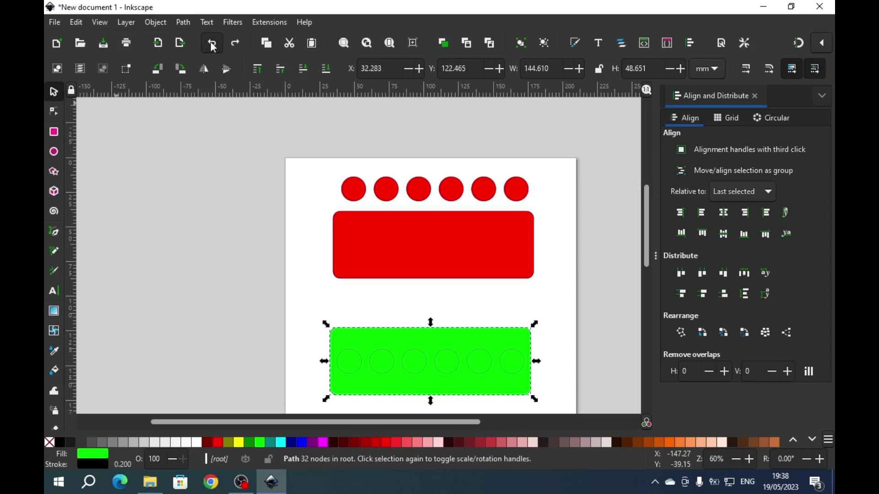
{"action": "left_click", "coordinate": [212, 44]}
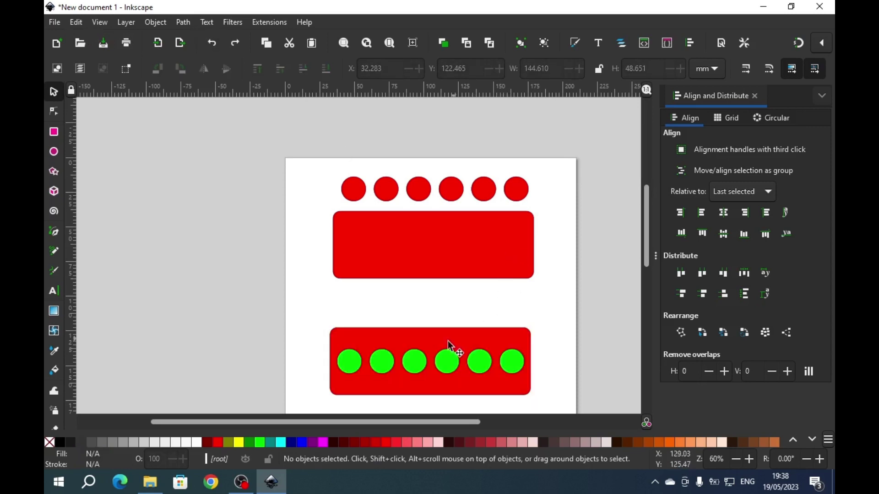
Fill the six circles on the lower rectangle with red and combine them with the rectangle into one path
{"action": "left_click_drag", "start_coordinate": [314, 340], "coordinate": [545, 380]}
{"action": "left_click", "coordinate": [213, 446]}
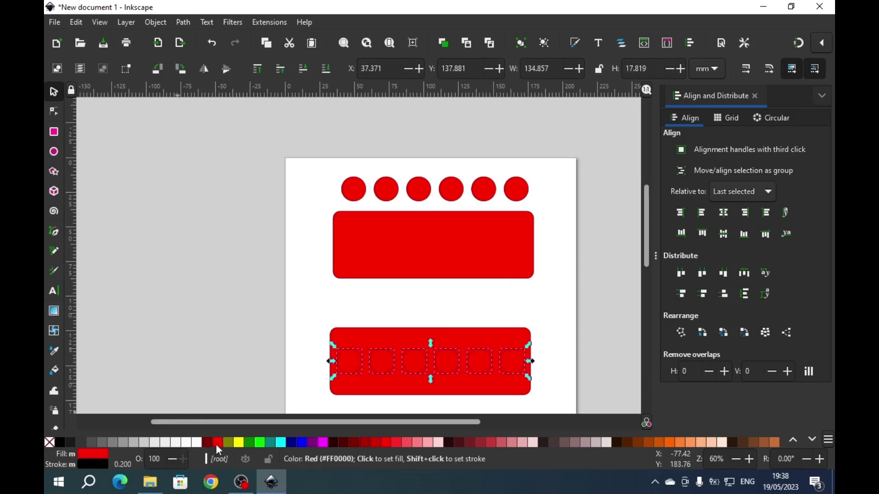
{"action": "left_click_drag", "start_coordinate": [304, 318], "coordinate": [549, 405]}
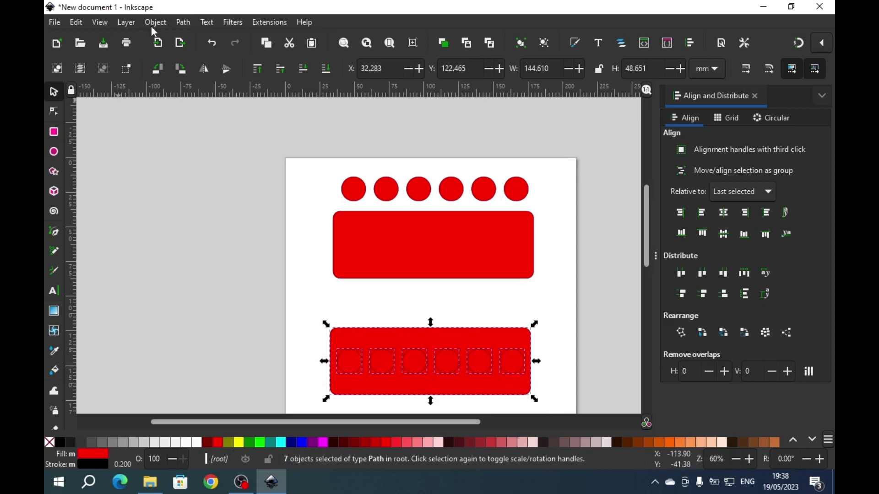
{"action": "left_click", "coordinate": [182, 22]}
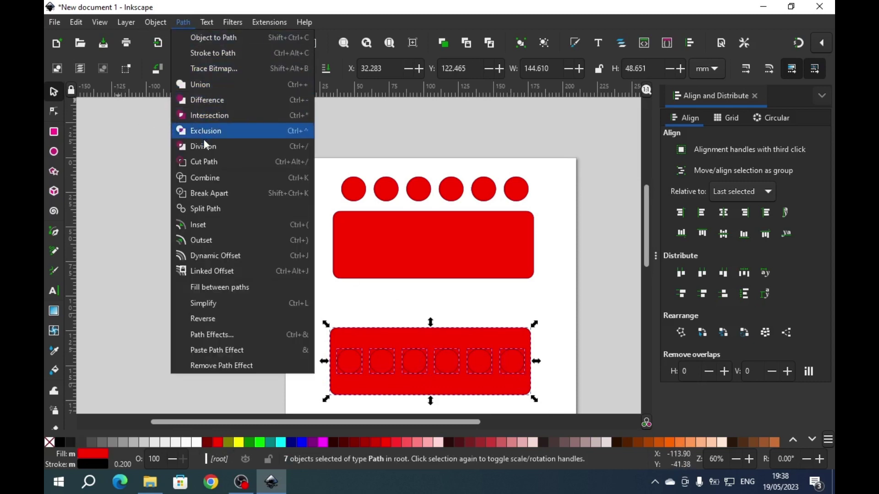
{"action": "left_click", "coordinate": [214, 179]}
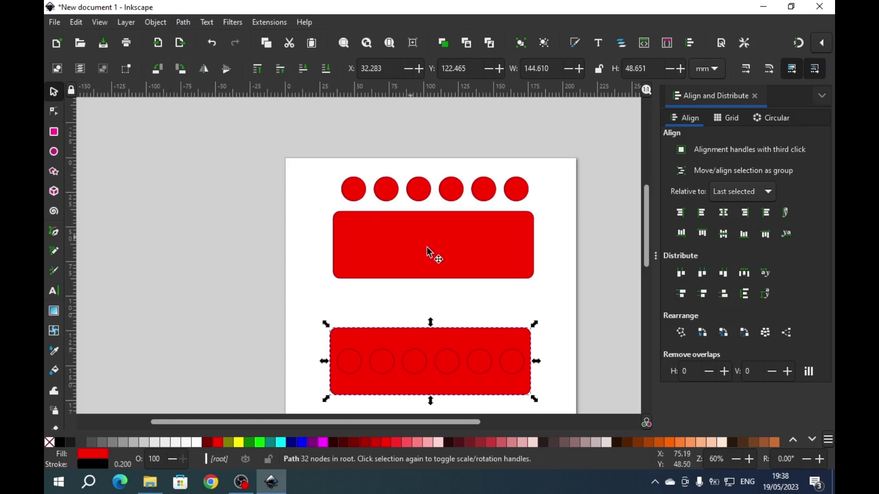
Move the lower combined path slightly upward as a single object
{"action": "scroll", "coordinate": [491, 381], "scroll_direction": "up", "scroll_amount": 2, "text": "ctrl"}
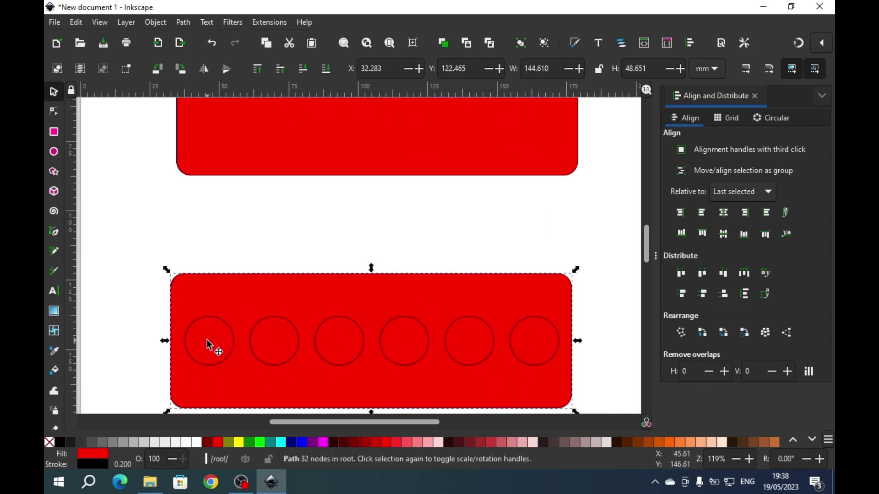
{"action": "left_click_drag", "start_coordinate": [226, 341], "coordinate": [219, 320]}
{"action": "left_click_drag", "start_coordinate": [292, 324], "coordinate": [328, 297]}
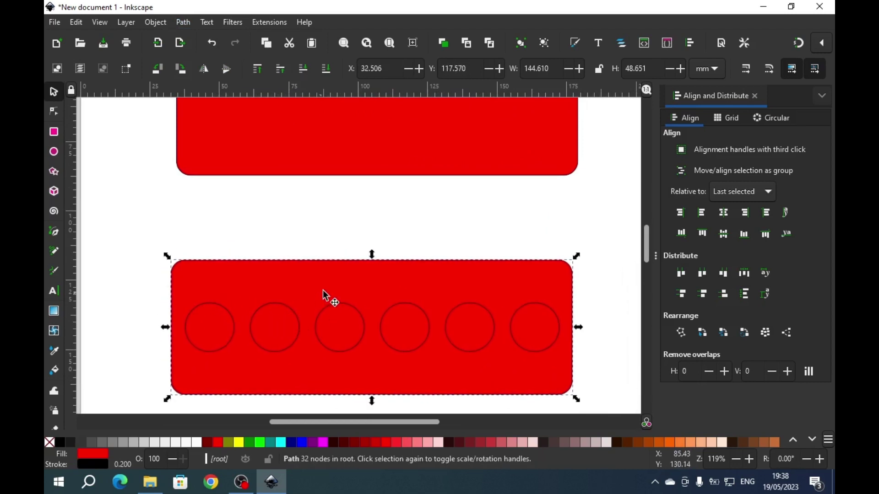
Break apart the upper combined path of the rectangle and six circles, and select several circles individually
{"action": "scroll", "coordinate": [329, 295], "scroll_direction": "up", "scroll_amount": 8}
{"action": "left_click", "coordinate": [338, 285]}
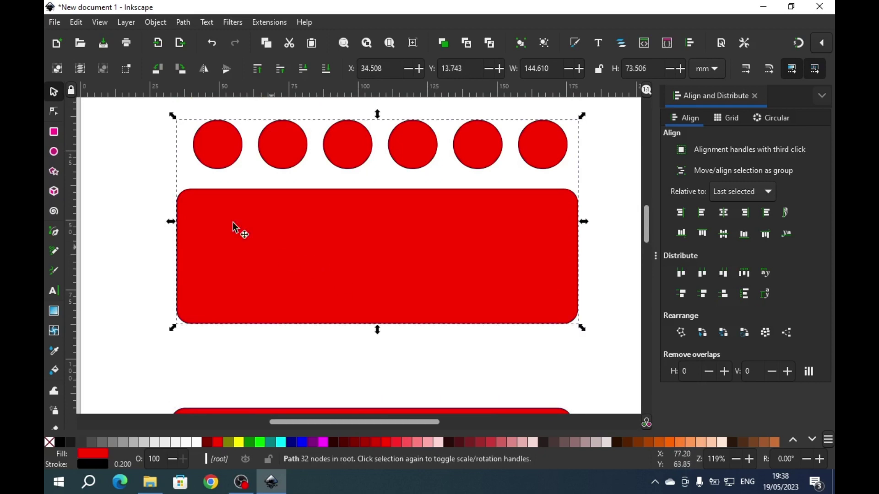
{"action": "left_click", "coordinate": [181, 25]}
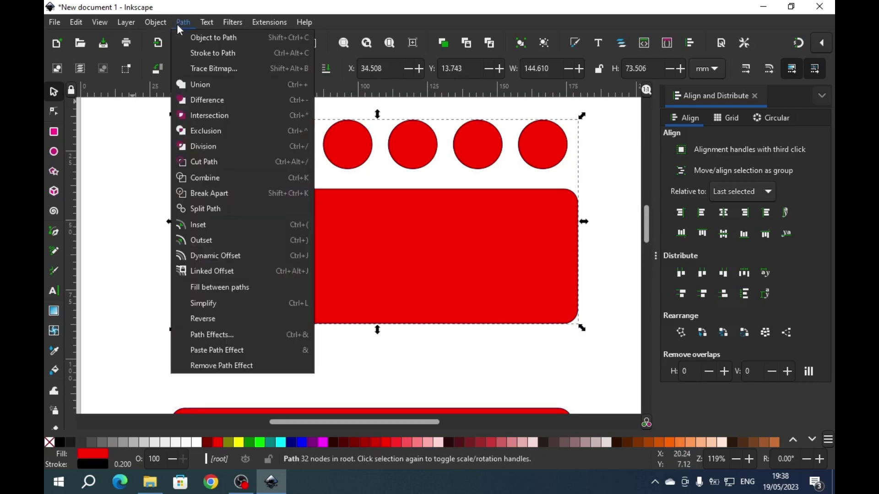
{"action": "left_click", "coordinate": [223, 195]}
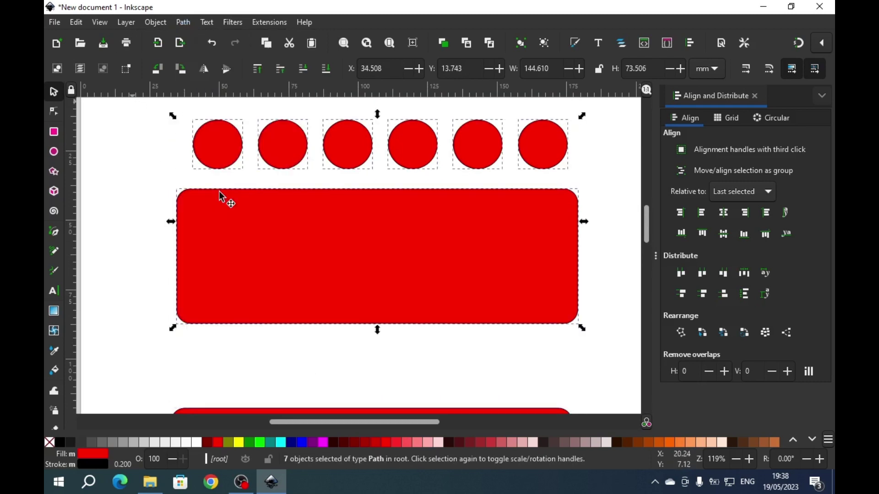
{"action": "left_click", "coordinate": [295, 171]}
{"action": "left_click", "coordinate": [303, 157]}
{"action": "left_click", "coordinate": [336, 151]}
{"action": "left_click", "coordinate": [405, 151]}
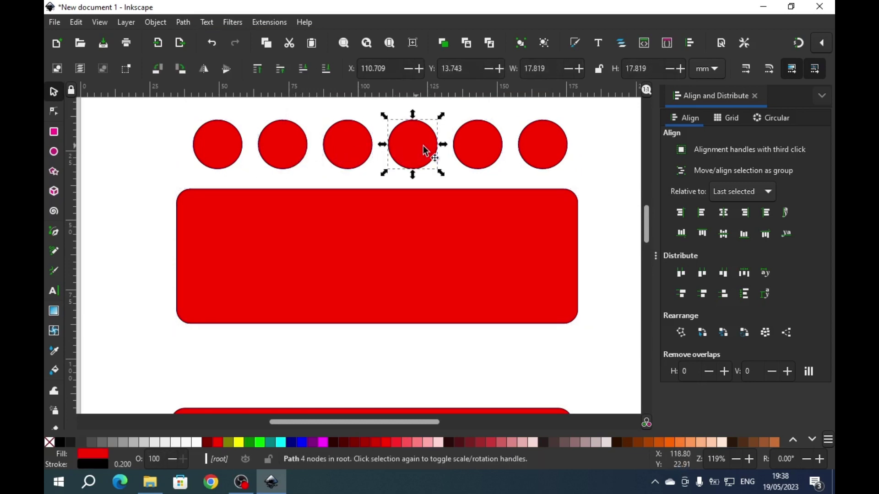
{"action": "left_click", "coordinate": [467, 151]}
Break apart the lower combined path and move its leftmost circle up onto the rectangle's top edge
{"action": "scroll", "coordinate": [438, 173], "scroll_direction": "down", "scroll_amount": 5}
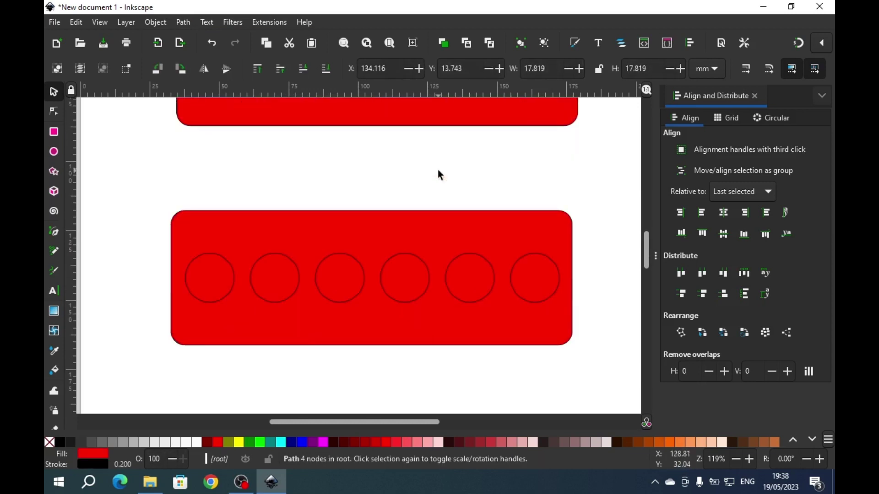
{"action": "left_click", "coordinate": [340, 251]}
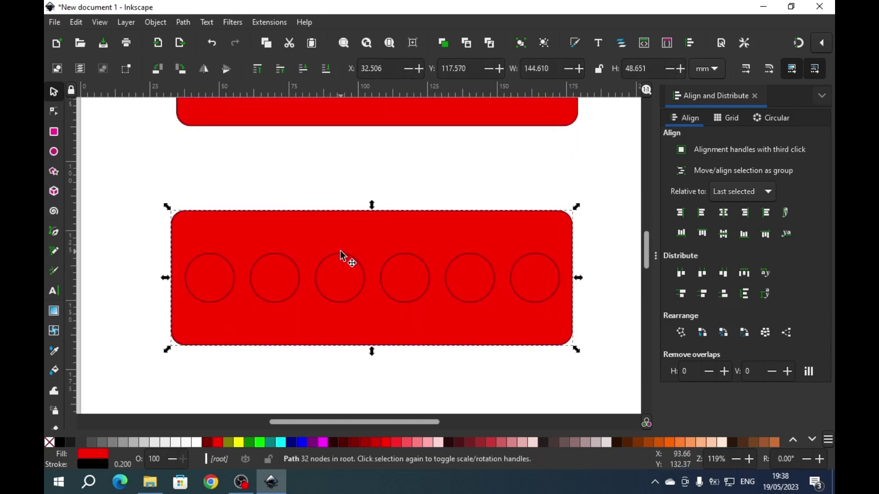
{"action": "left_click", "coordinate": [183, 22]}
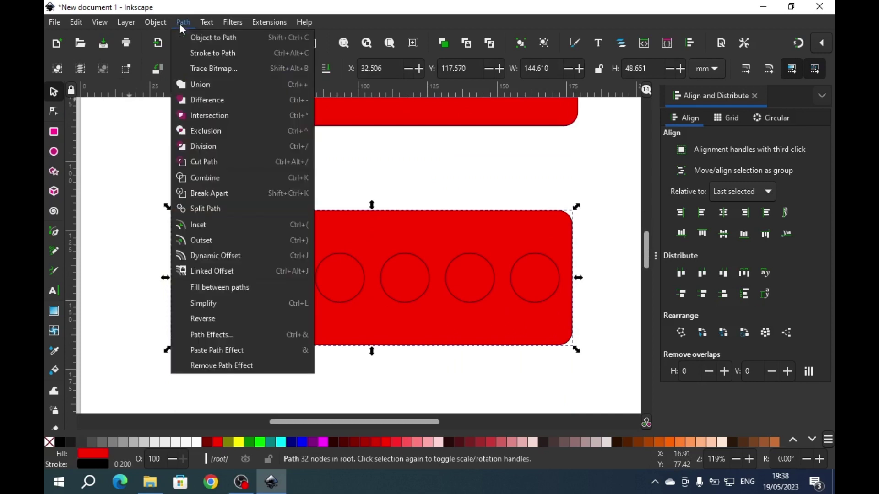
{"action": "left_click", "coordinate": [208, 193]}
{"action": "left_click_drag", "start_coordinate": [222, 286], "coordinate": [243, 230]}
{"action": "left_click", "coordinate": [259, 200]}
{"action": "left_click", "coordinate": [227, 291]}
{"action": "left_click", "coordinate": [252, 200]}
{"action": "left_click", "coordinate": [243, 230]}
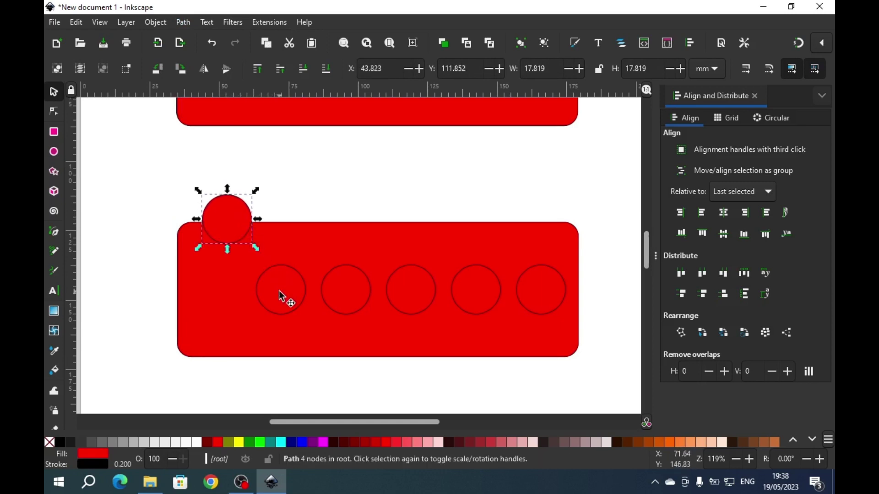
Move the second, third and fourth circles so they continue a descending diagonal across the lower rectangle, the fourth overlapping its bottom edge
{"action": "left_click_drag", "start_coordinate": [289, 279], "coordinate": [294, 260]}
{"action": "left_click_drag", "start_coordinate": [344, 290], "coordinate": [344, 310]}
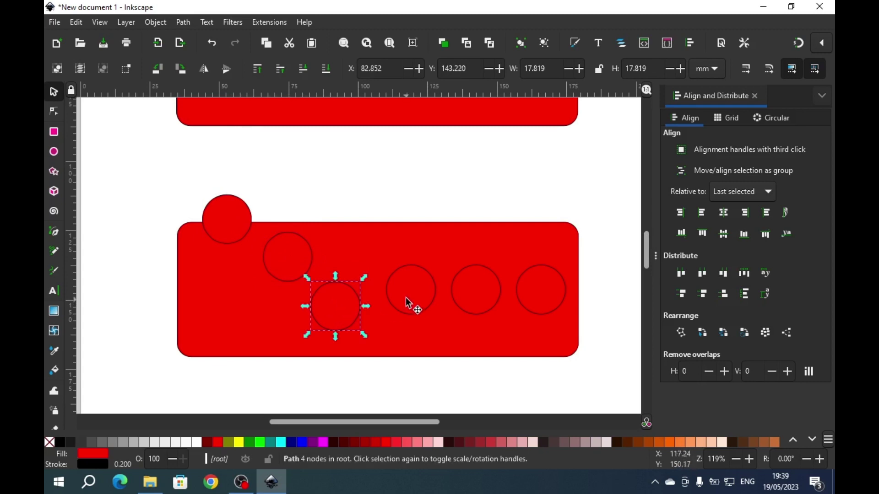
{"action": "left_click_drag", "start_coordinate": [405, 297], "coordinate": [375, 355]}
{"action": "left_click", "coordinate": [375, 355]}
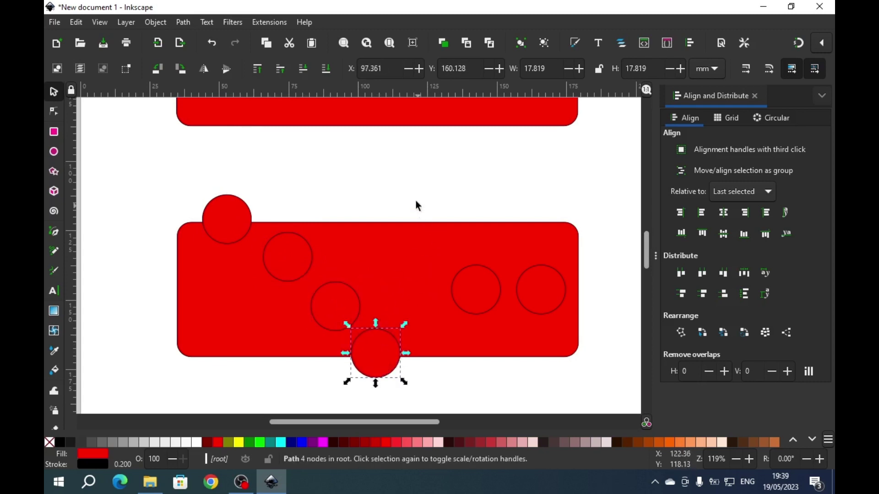
Move the two remaining circles above the lower rectangle and shrink the rectangle from its right side to about 100.6 mm wide
{"action": "left_click_drag", "start_coordinate": [421, 209], "coordinate": [577, 343]}
{"action": "left_click_drag", "start_coordinate": [542, 302], "coordinate": [488, 188]}
{"action": "left_click", "coordinate": [543, 290]}
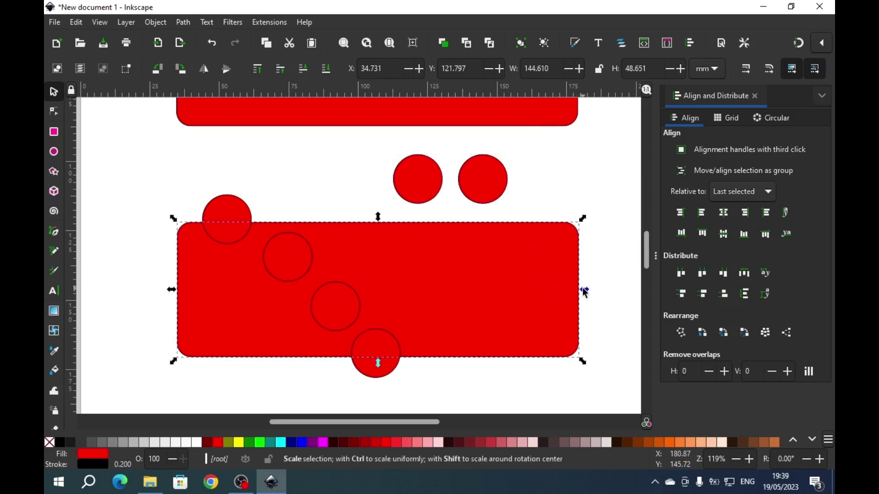
{"action": "left_click_drag", "start_coordinate": [582, 289], "coordinate": [457, 298]}
Distribute the four diagonal circles with even horizontal and vertical gaps
{"action": "left_click_drag", "start_coordinate": [174, 173], "coordinate": [422, 398]}
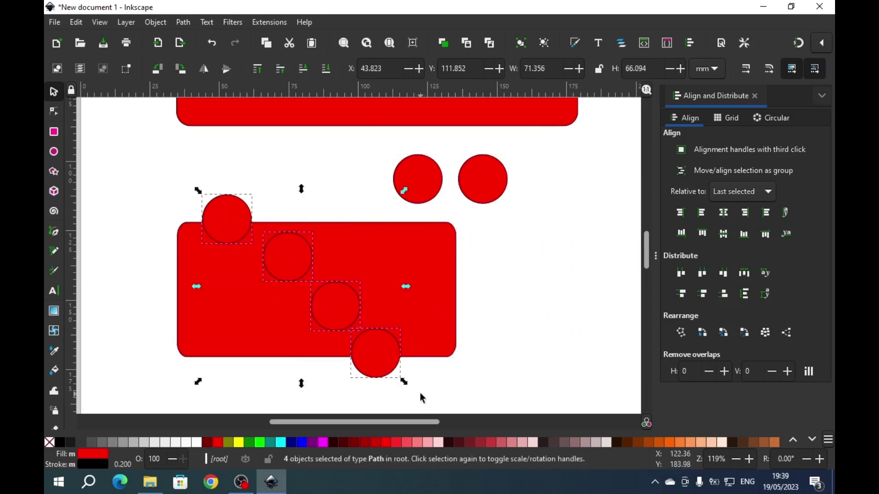
{"action": "left_click", "coordinate": [745, 275]}
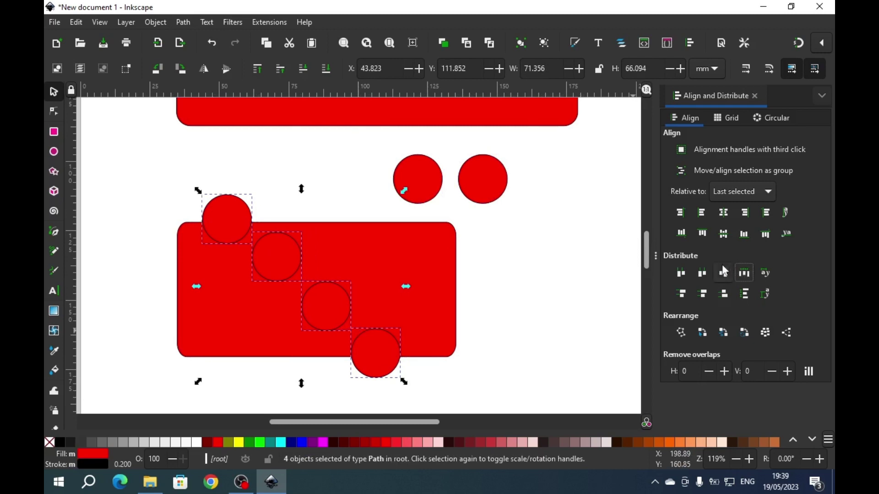
{"action": "left_click", "coordinate": [743, 295]}
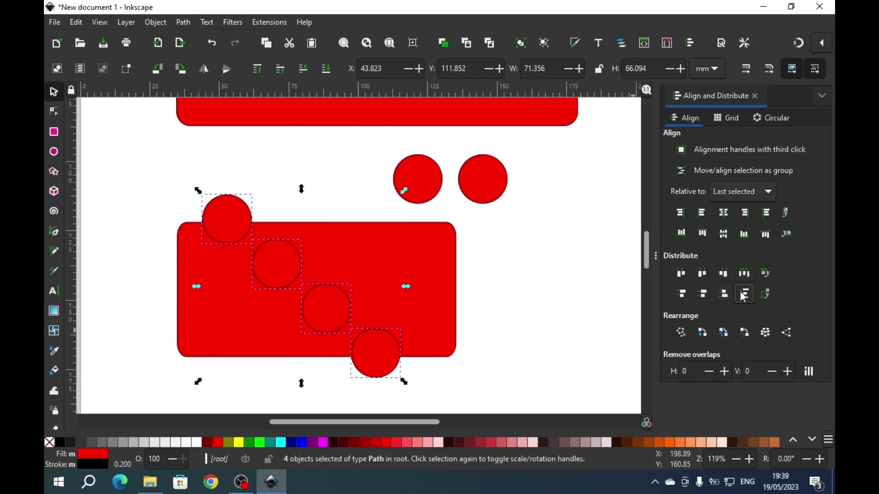
{"action": "left_click", "coordinate": [528, 289]}
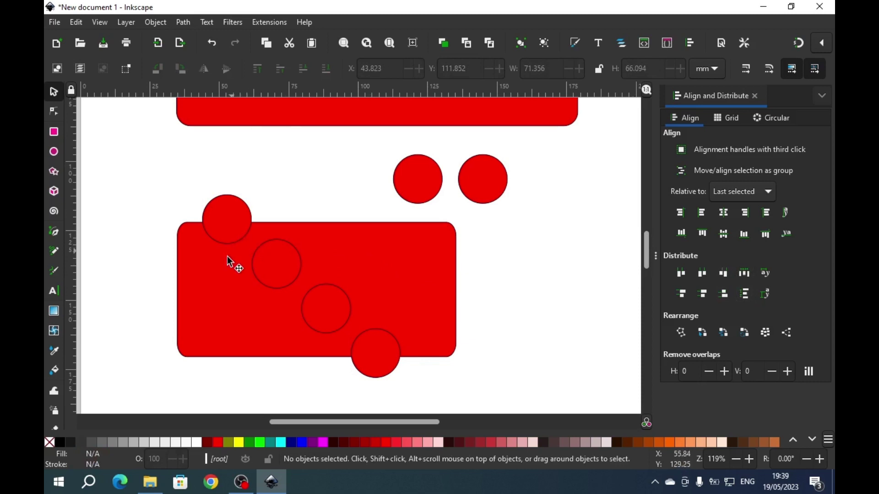
Nudge the lower rectangle left to an X position of about 27.3 mm and deselect it
{"action": "left_click", "coordinate": [230, 277]}
{"action": "key", "text": "Left"}
{"action": "key", "text": "Left"}
{"action": "key", "text": "Left"}
{"action": "key", "text": "Left"}
{"action": "key", "text": "Left"}
{"action": "key", "text": "Left"}
{"action": "key", "text": "Left"}
{"action": "key", "text": "Left"}
{"action": "key", "text": "Left"}
{"action": "key", "text": "Left"}
{"action": "key", "text": "Left"}
{"action": "key", "text": "Left"}
{"action": "key", "text": "Left"}
{"action": "key", "text": "Left"}
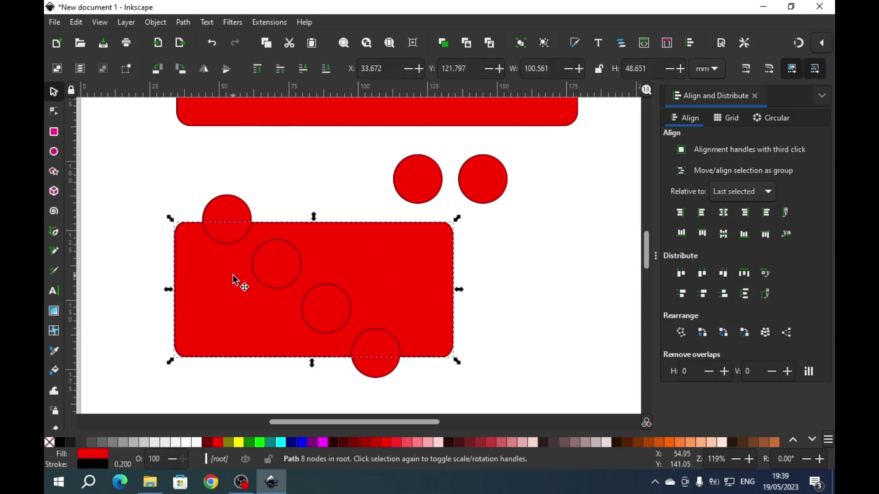
{"action": "left_click", "coordinate": [128, 183]}
Combine the lower rectangle and its four diagonal circles into one path and move it slightly
{"action": "left_click_drag", "start_coordinate": [122, 179], "coordinate": [453, 402]}
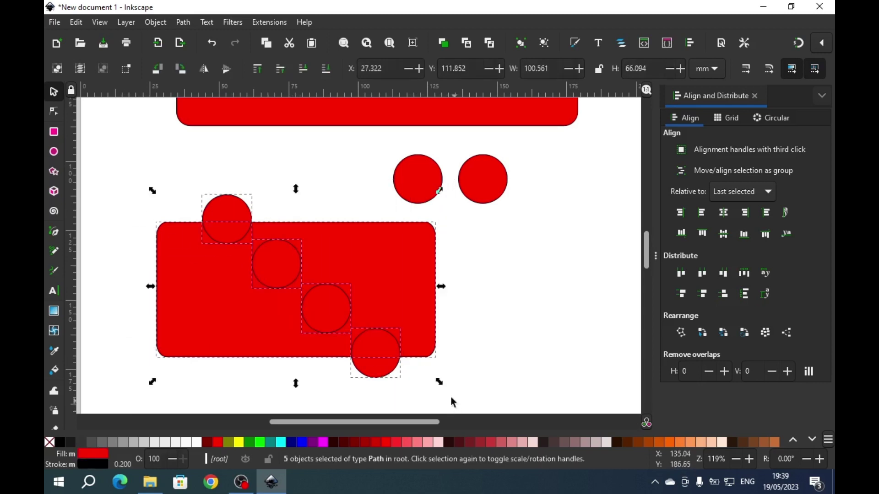
{"action": "left_click", "coordinate": [184, 23]}
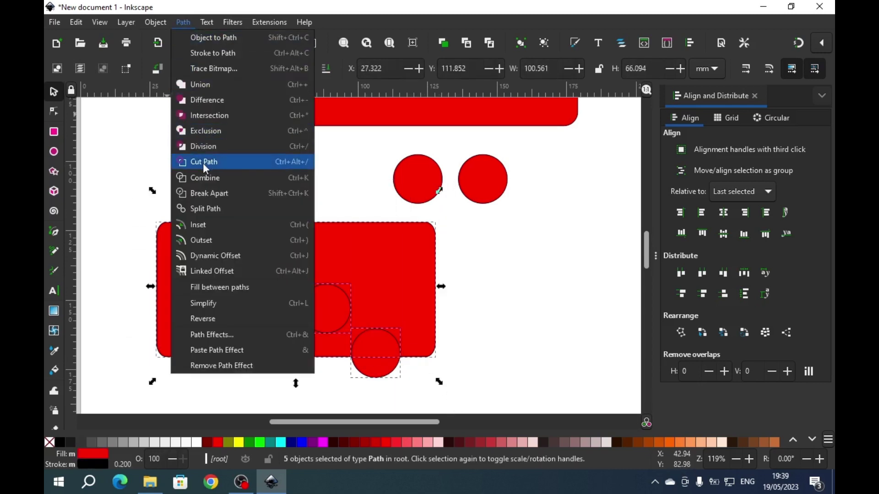
{"action": "left_click", "coordinate": [213, 181]}
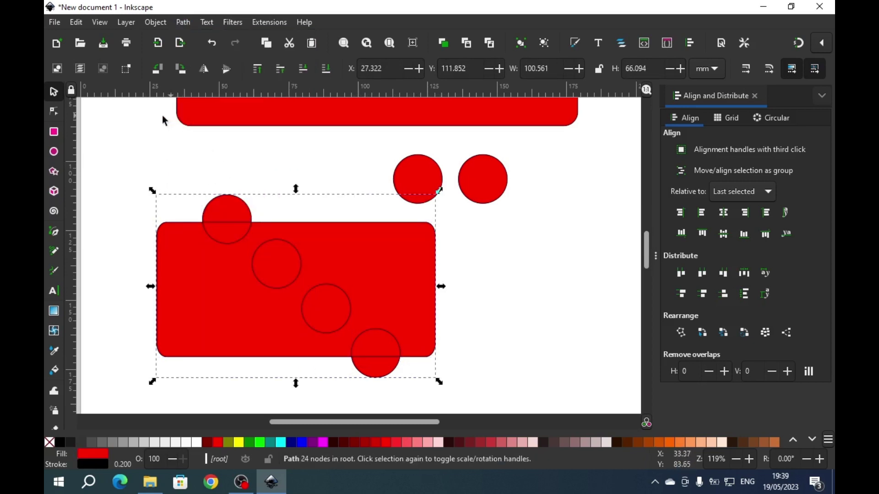
{"action": "mouse_move", "coordinate": [276, 228]}
{"action": "left_mouse_down"}
{"action": "mouse_move", "coordinate": [300, 261]}
{"action": "mouse_move", "coordinate": [279, 235]}
{"action": "left_mouse_up"}
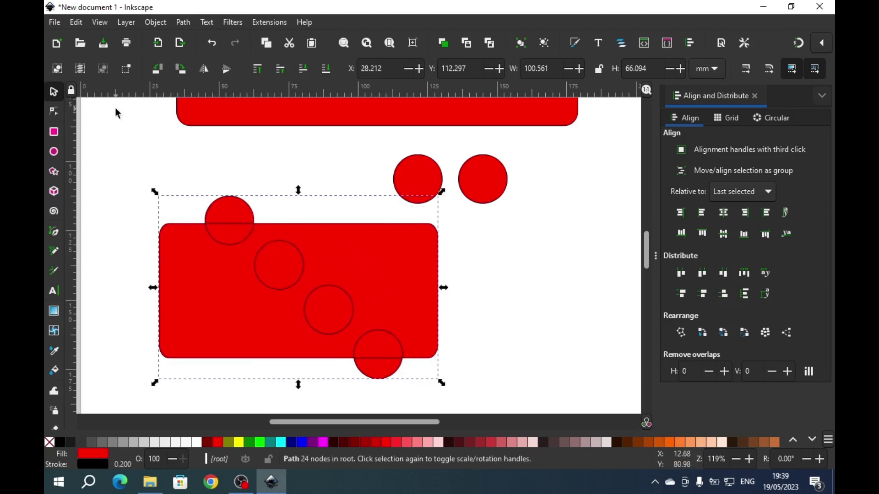
Break the combined rectangle and diagonal circles apart into separate paths and clear the selection
{"action": "left_click", "coordinate": [156, 22]}
{"action": "mouse_move", "coordinate": [183, 23]}
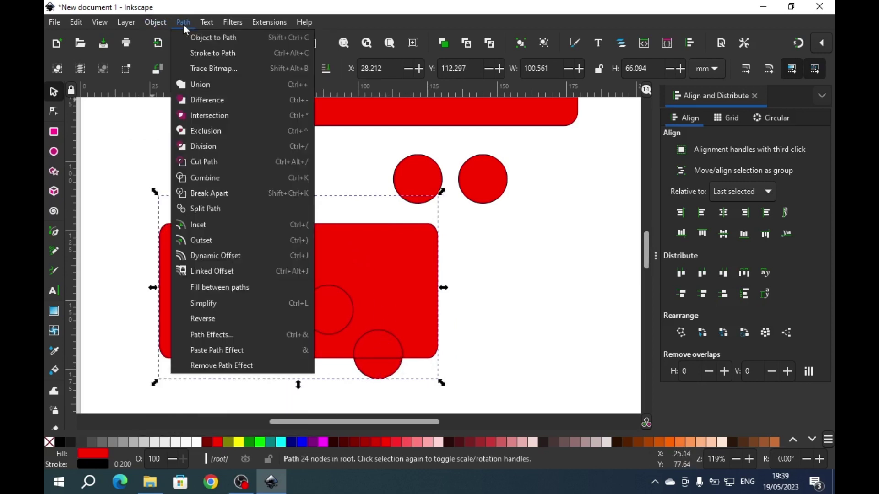
{"action": "left_click", "coordinate": [209, 193]}
{"action": "key", "text": "Escape"}
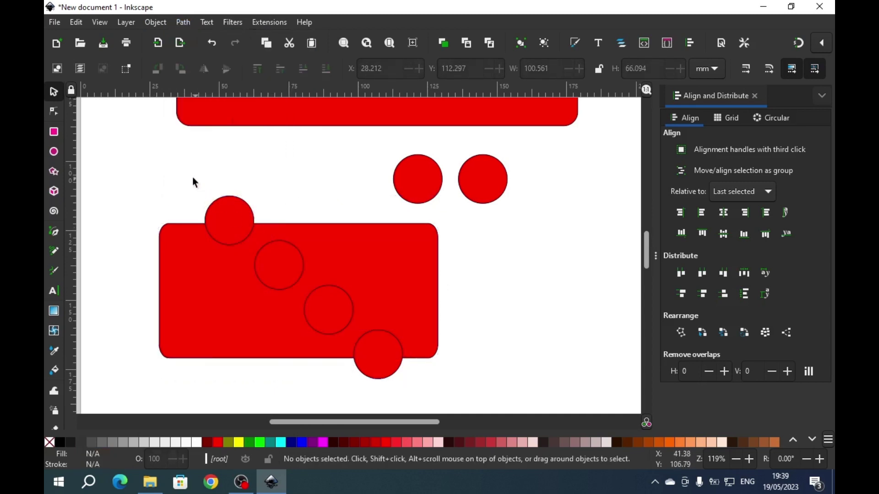
Unite the four diagonal circles into a single path with Union
{"action": "left_click_drag", "start_coordinate": [192, 177], "coordinate": [410, 395]}
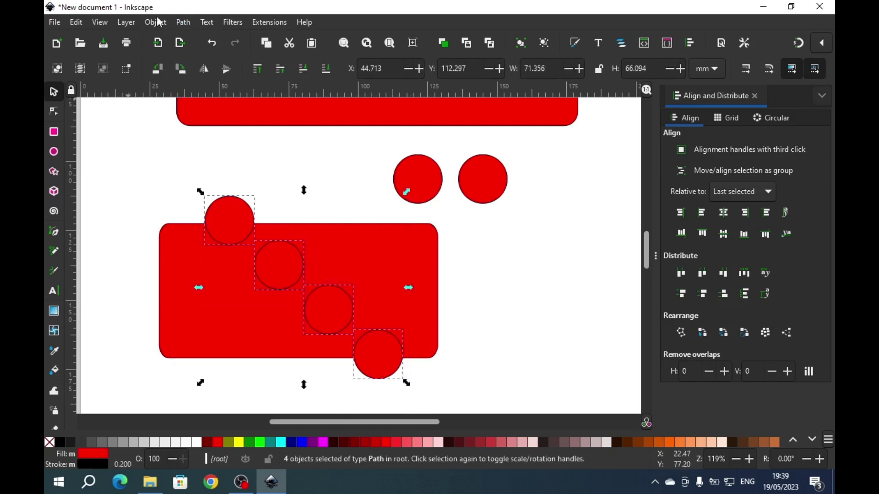
{"action": "left_click", "coordinate": [182, 23]}
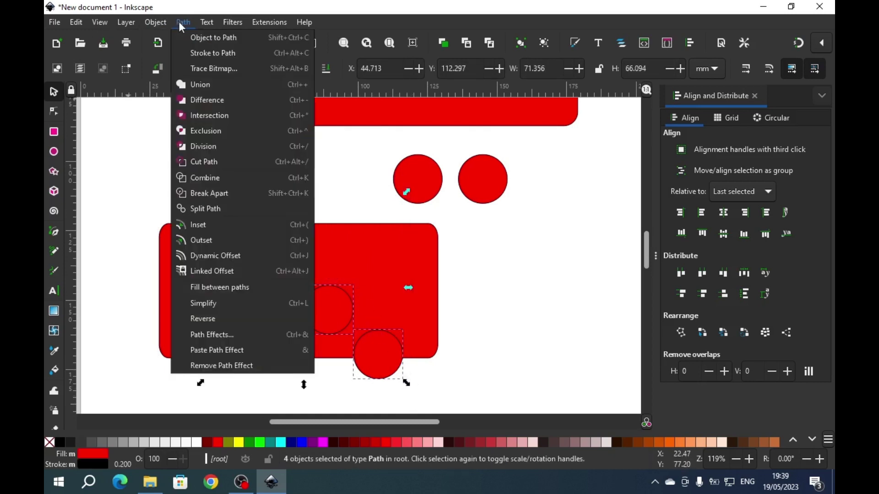
{"action": "left_click", "coordinate": [212, 86]}
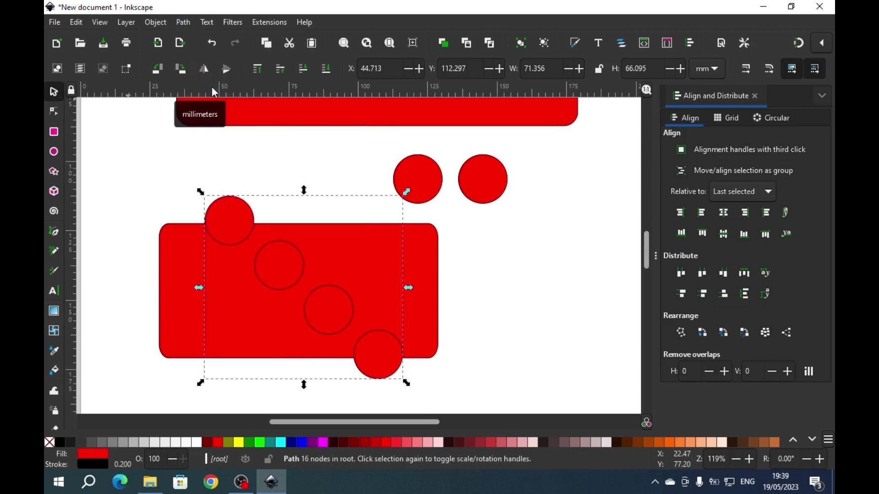
Subtract the united circles from the lower rectangle with Difference
{"action": "left_click", "coordinate": [191, 250], "text": "shift"}
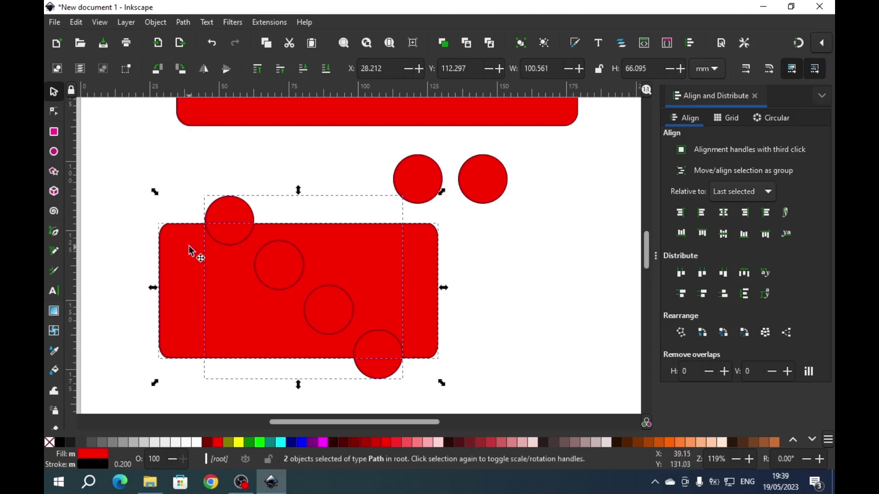
{"action": "left_click", "coordinate": [178, 26]}
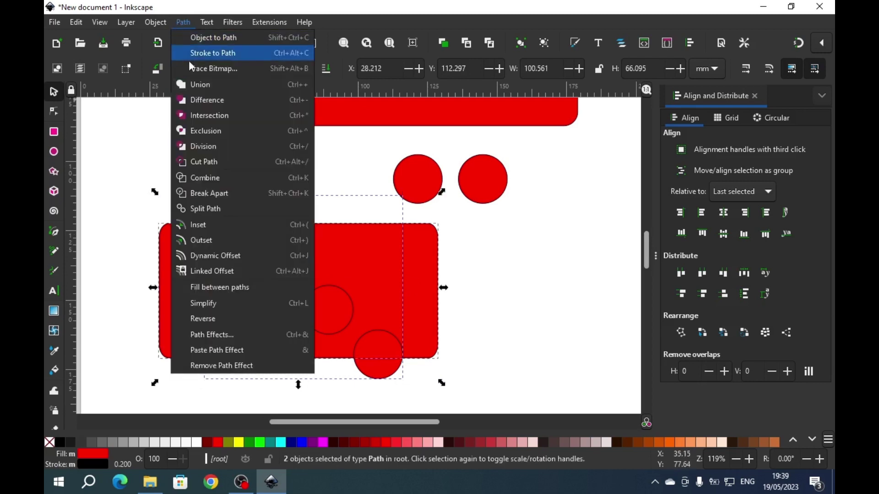
{"action": "left_click", "coordinate": [210, 106]}
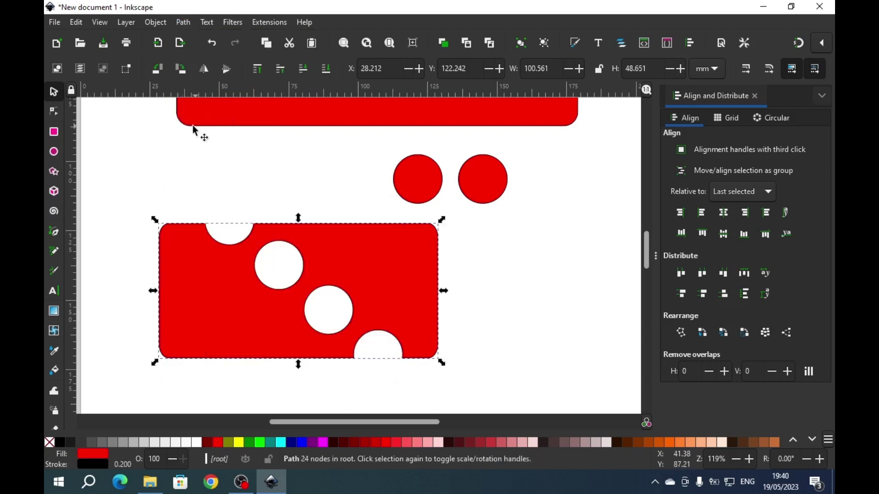
Break apart the cut rectangle, then move the notched rectangle down off its two inner circles and back up over them
{"action": "left_click", "coordinate": [179, 23]}
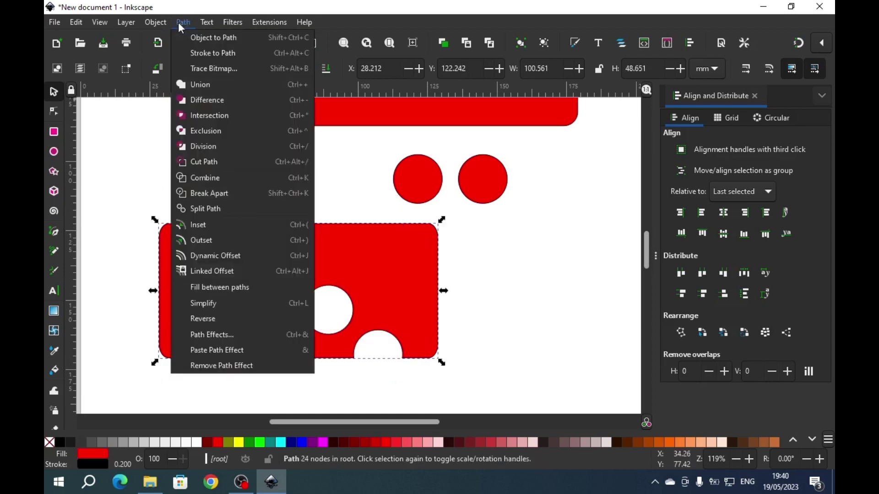
{"action": "left_click", "coordinate": [229, 199]}
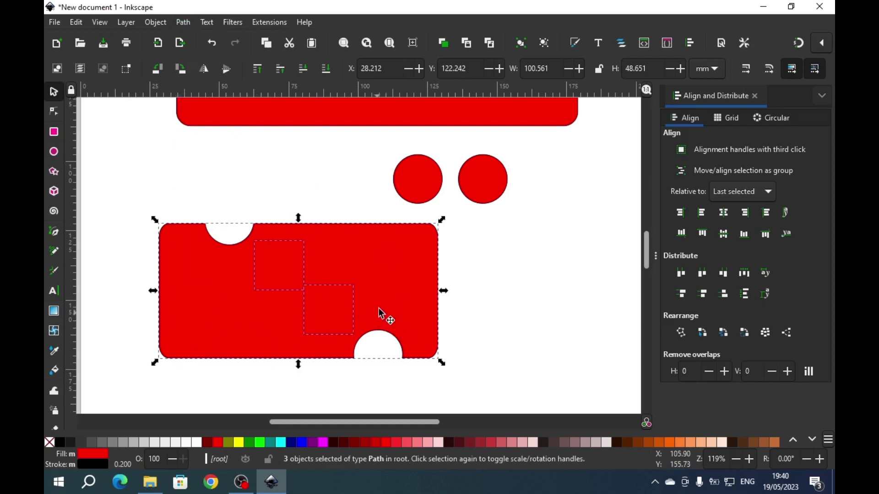
{"action": "left_click", "coordinate": [333, 196]}
{"action": "left_click_drag", "start_coordinate": [343, 255], "coordinate": [337, 344]}
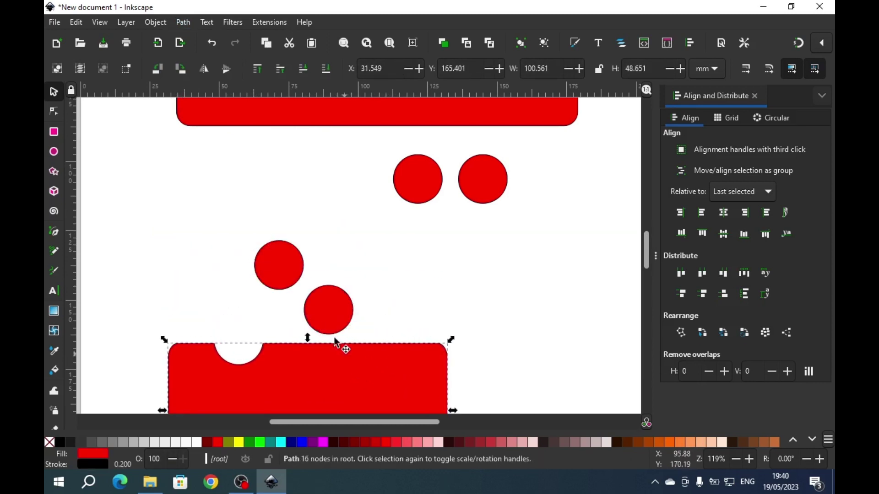
{"action": "left_click_drag", "start_coordinate": [348, 376], "coordinate": [376, 277]}
Draw a vertical strip about 3.5 by 65.8 mm across the left part of the upper rectangle and place a duplicate near its right end
{"action": "scroll", "coordinate": [398, 274], "scroll_direction": "down", "scroll_amount": 2}
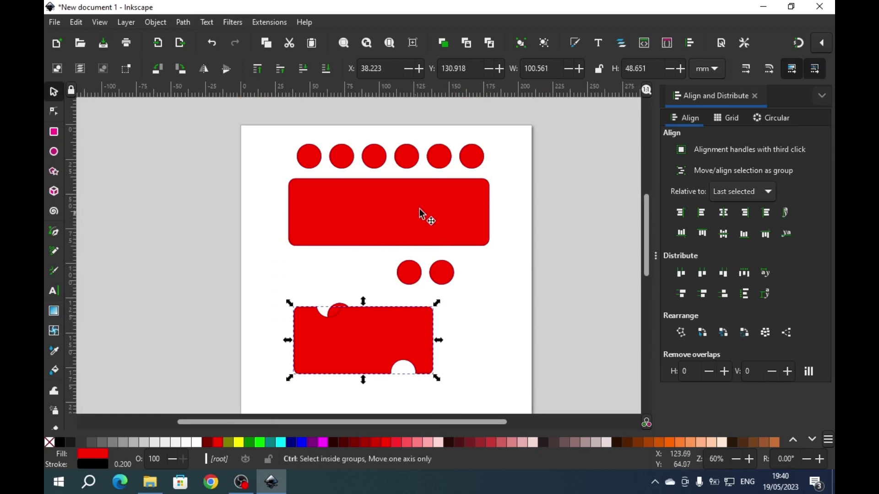
{"action": "scroll", "coordinate": [422, 214], "scroll_direction": "up", "scroll_amount": 2}
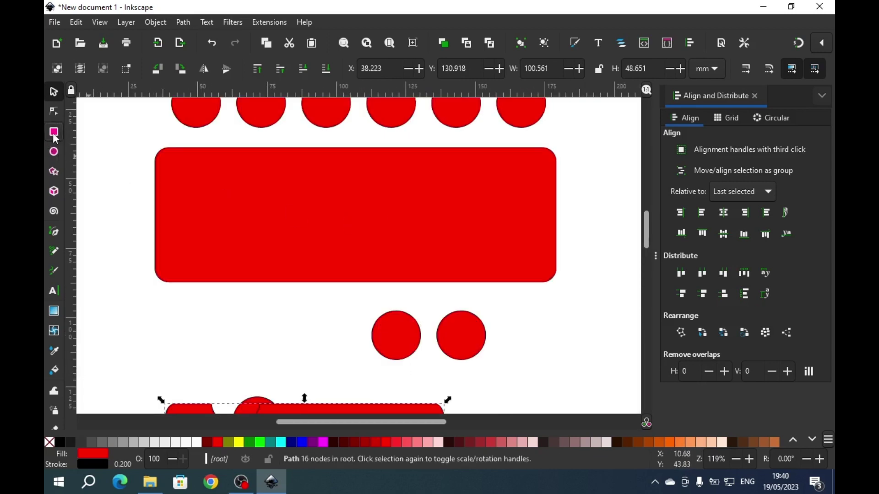
{"action": "left_click", "coordinate": [54, 133]}
{"action": "left_click_drag", "start_coordinate": [211, 134], "coordinate": [221, 317]}
{"action": "left_click", "coordinate": [54, 94]}
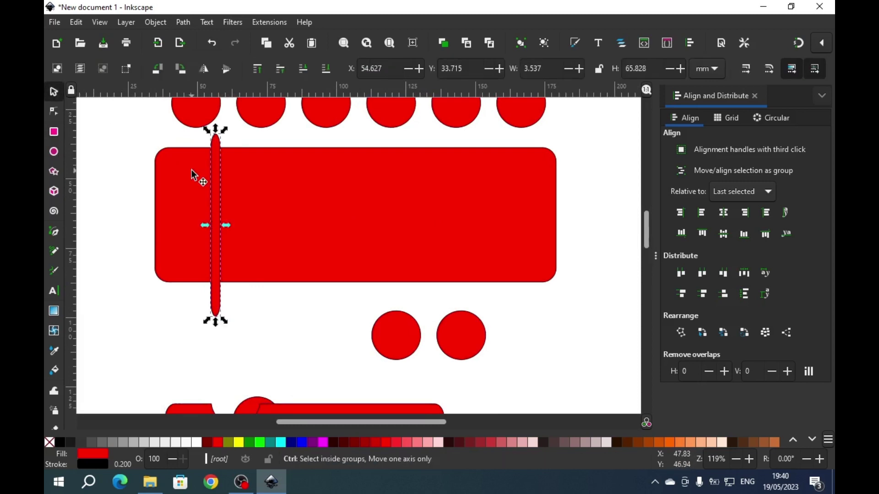
{"action": "key", "text": "ctrl+d"}
{"action": "left_click_drag", "start_coordinate": [220, 246], "coordinate": [491, 240]}
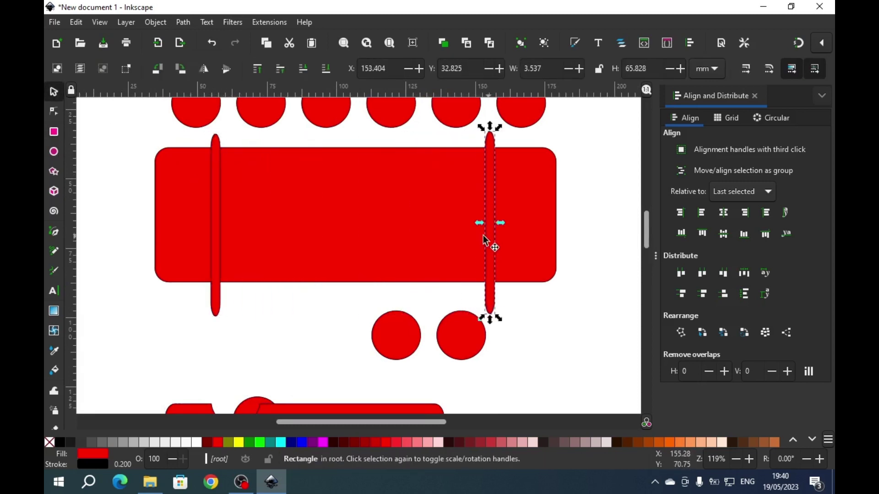
Duplicate the left strip and place two copies across the upper rectangle between the two outer strips
{"action": "left_click", "coordinate": [213, 245]}
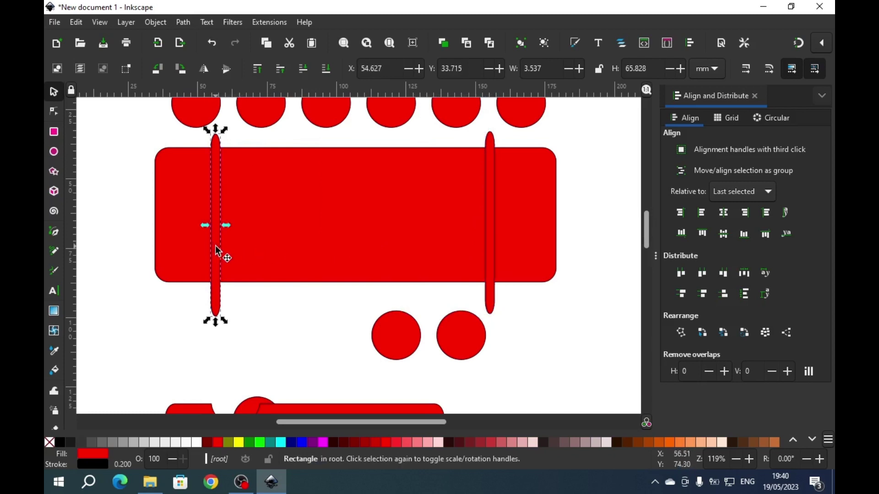
{"action": "key", "text": "ctrl+d"}
{"action": "left_click_drag", "start_coordinate": [218, 250], "coordinate": [289, 256]}
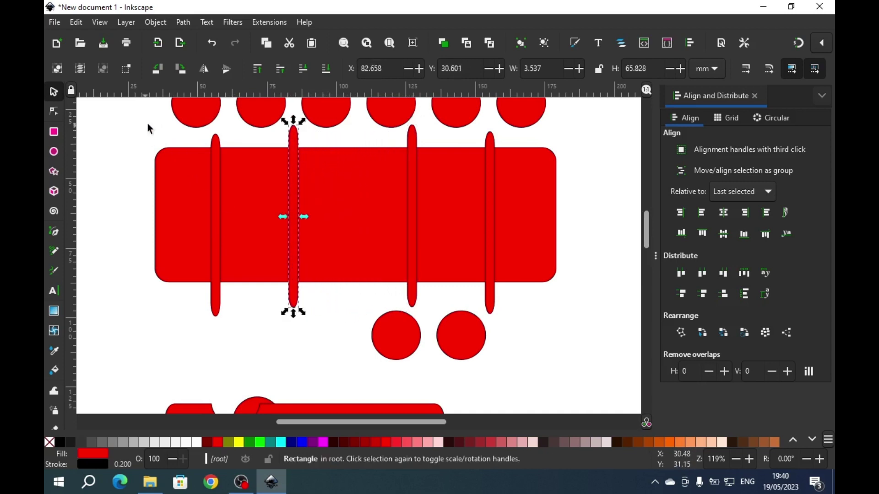
Centre the four strips on a common horizontal axis and distribute them with equal horizontal gaps
{"action": "left_click_drag", "start_coordinate": [157, 115], "coordinate": [518, 326]}
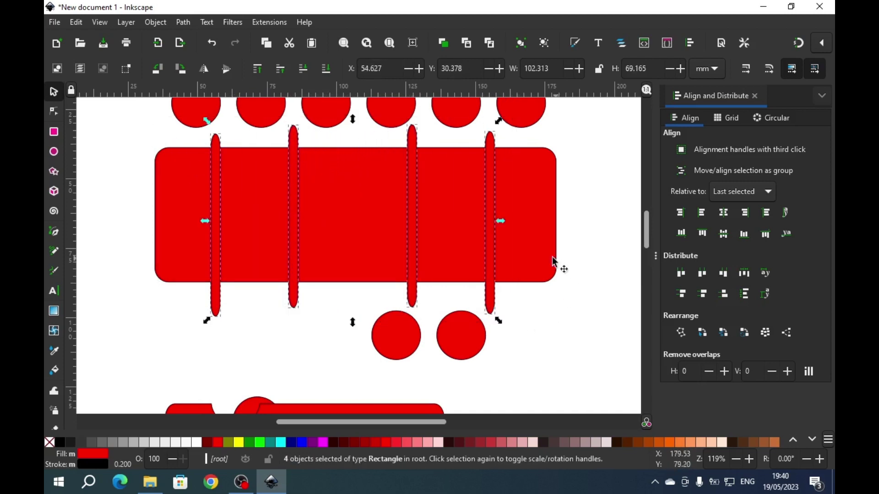
{"action": "left_click", "coordinate": [723, 236]}
{"action": "left_click", "coordinate": [744, 275]}
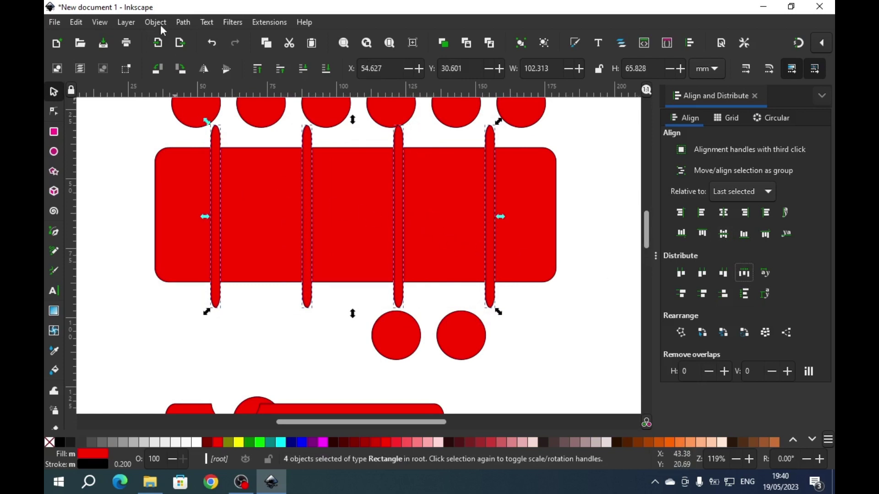
Unite the four strips into one path with Union and subtract it from the upper rectangle with Difference
{"action": "left_click", "coordinate": [181, 23]}
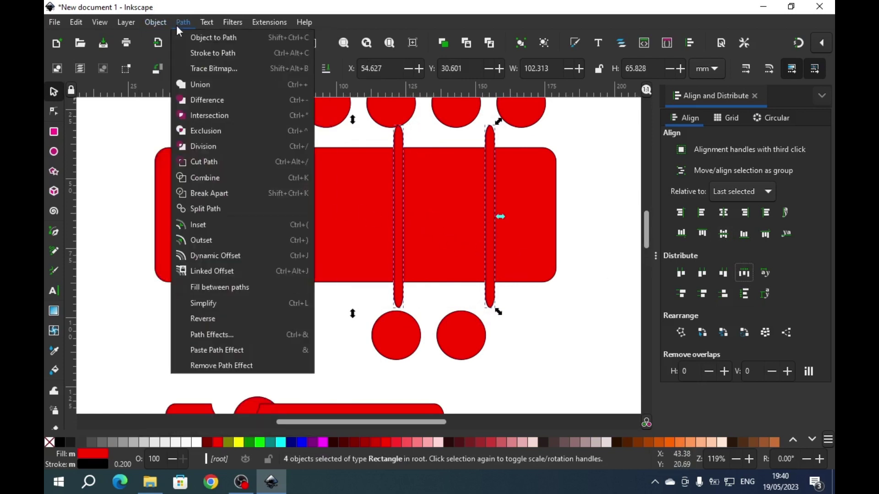
{"action": "left_click", "coordinate": [210, 86]}
{"action": "left_click", "coordinate": [344, 204], "text": "shift"}
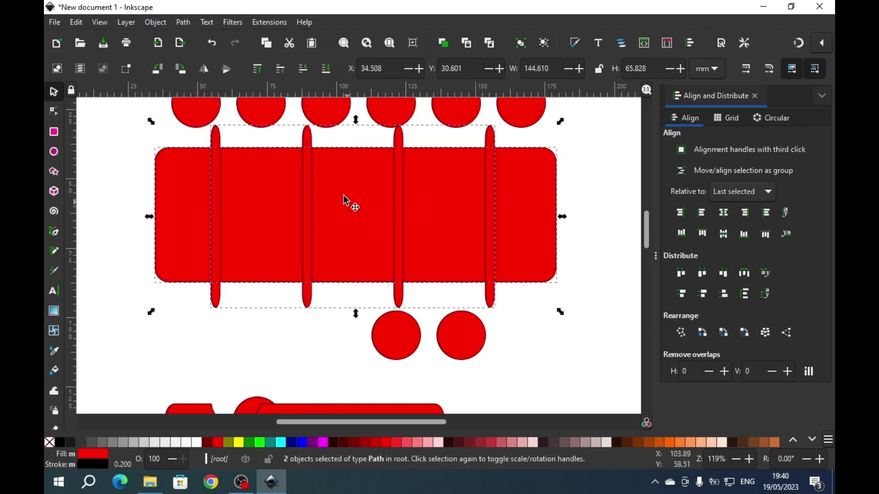
{"action": "left_click", "coordinate": [182, 22]}
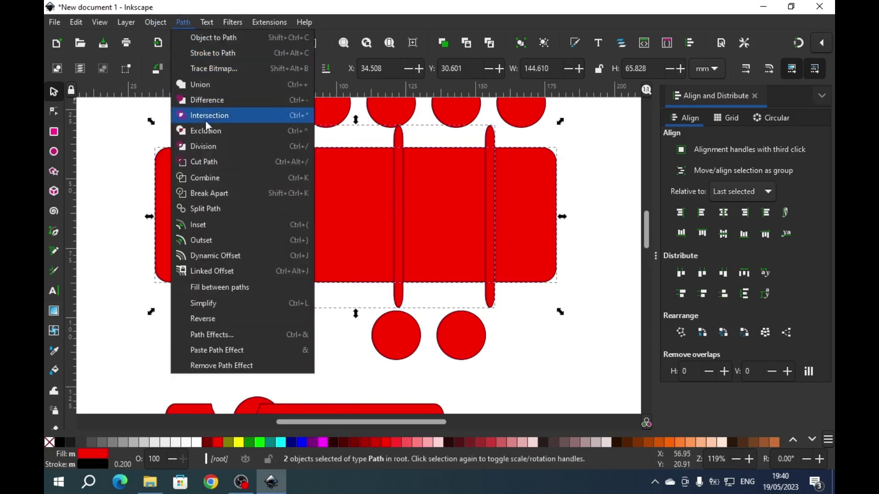
{"action": "left_click", "coordinate": [213, 103]}
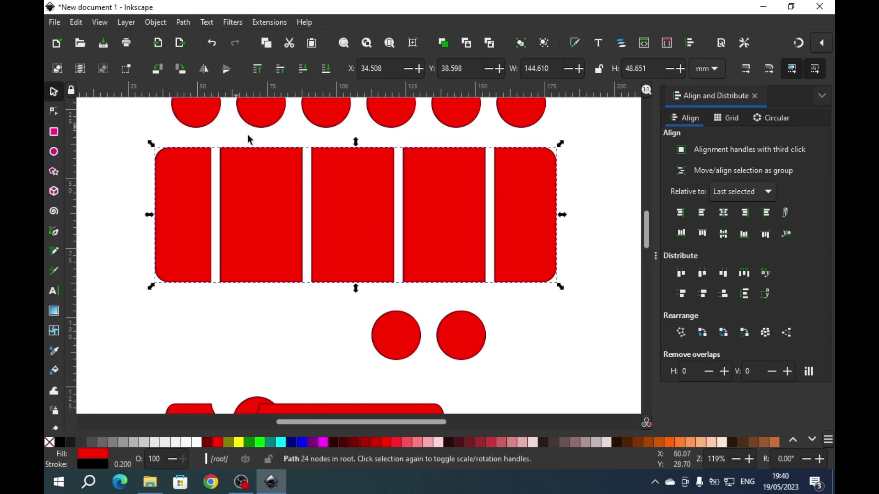
Break apart the cut upper rectangle into separate pieces and clear the selection
{"action": "left_click", "coordinate": [175, 24]}
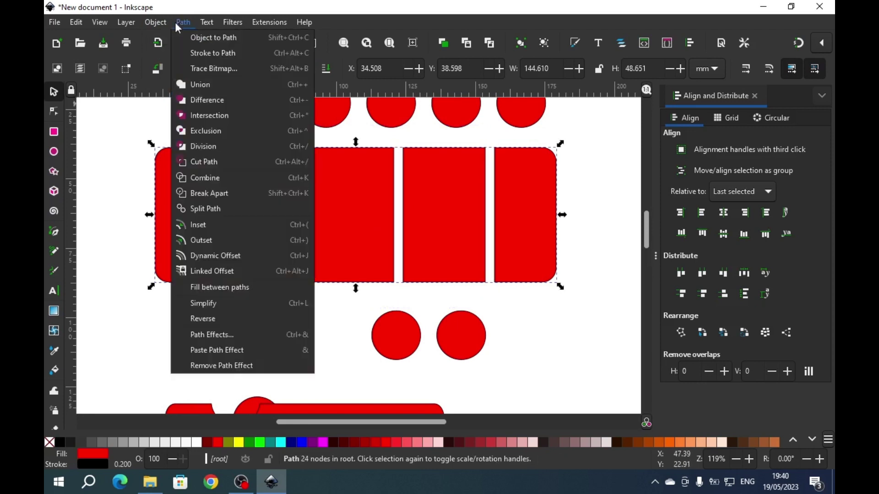
{"action": "left_click", "coordinate": [207, 193]}
{"action": "left_click", "coordinate": [254, 320]}
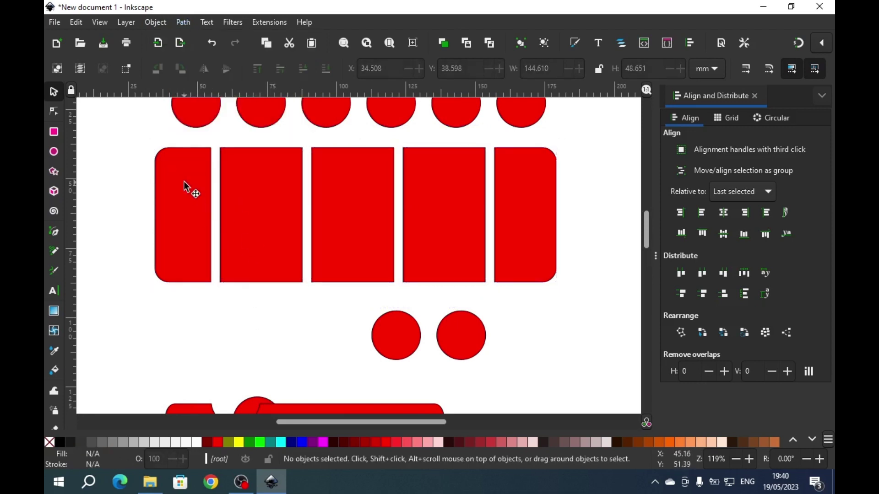
Move the four left pieces of the split rectangle down and the rightmost piece outward to the right, then deselect everything
{"action": "left_click_drag", "start_coordinate": [186, 188], "coordinate": [183, 254]}
{"action": "left_click_drag", "start_coordinate": [253, 195], "coordinate": [254, 238]}
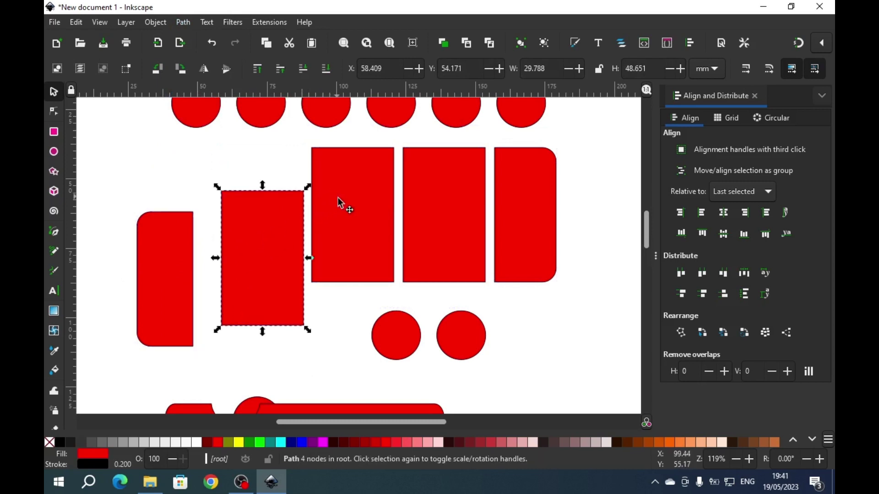
{"action": "left_click_drag", "start_coordinate": [339, 202], "coordinate": [346, 252]}
{"action": "left_click_drag", "start_coordinate": [447, 223], "coordinate": [458, 269]}
{"action": "left_click_drag", "start_coordinate": [514, 220], "coordinate": [551, 212]}
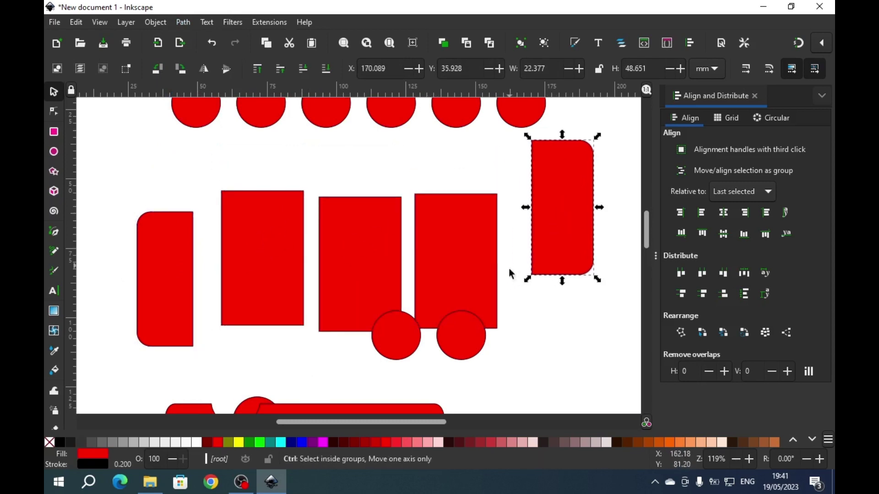
{"action": "scroll", "coordinate": [509, 269], "scroll_direction": "down", "scroll_amount": 2, "text": "ctrl"}
{"action": "left_click", "coordinate": [547, 312]}
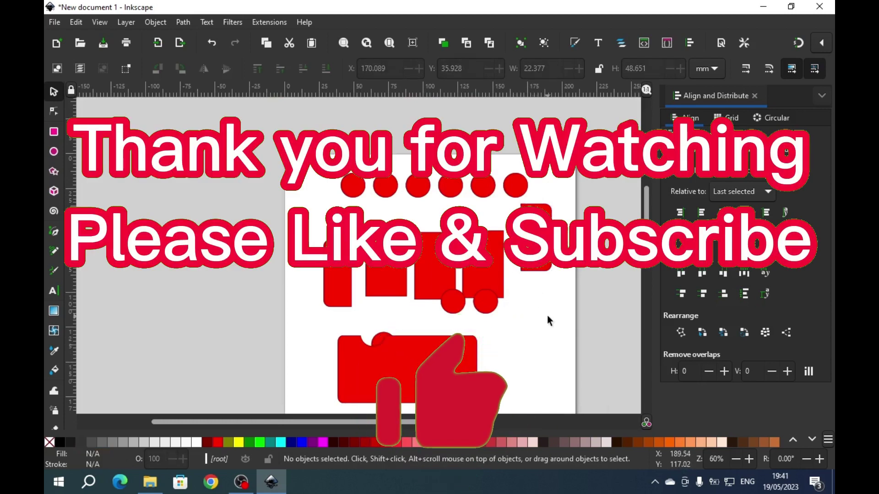